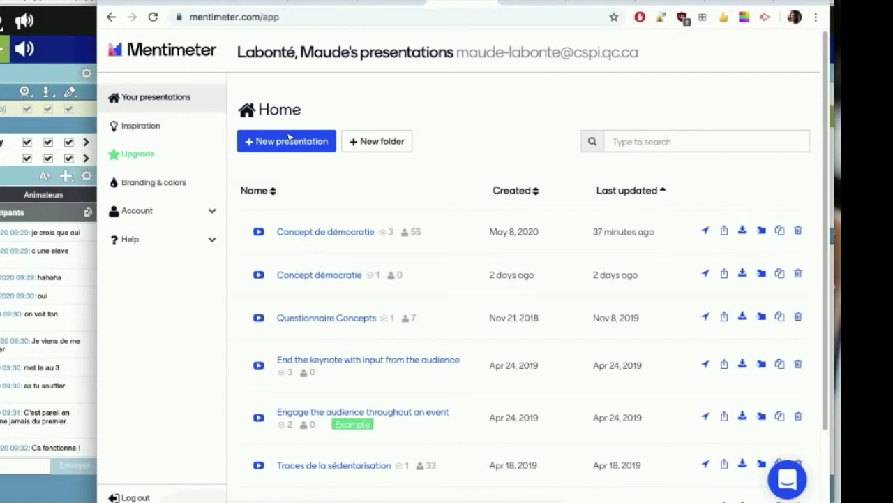
Step: Create a new presentation named "Démocratie"
click(289, 147)
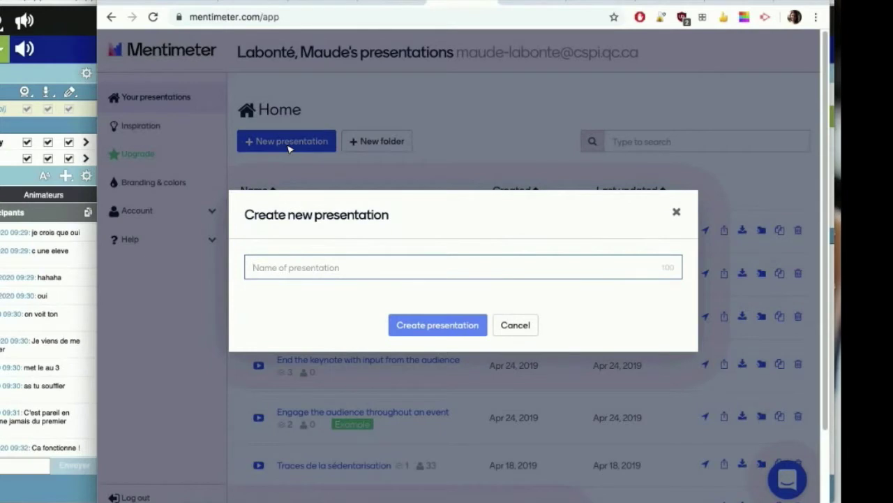
text(De)
text(mocratie)
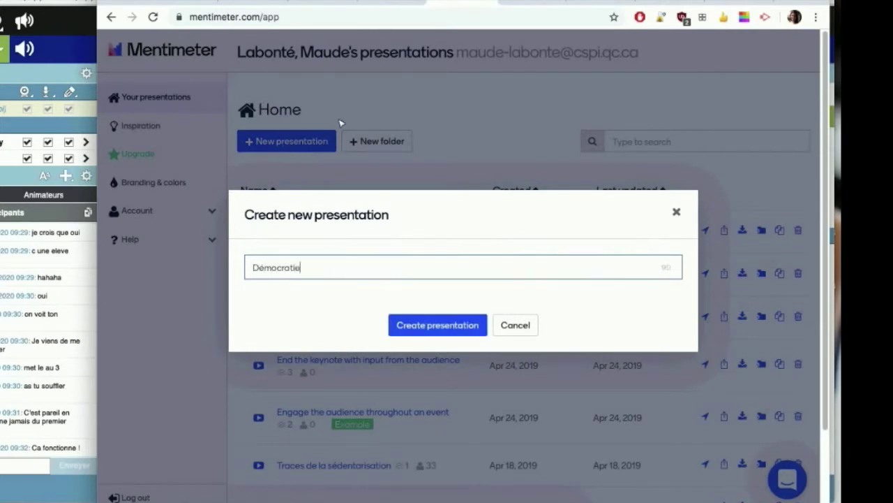
click(428, 328)
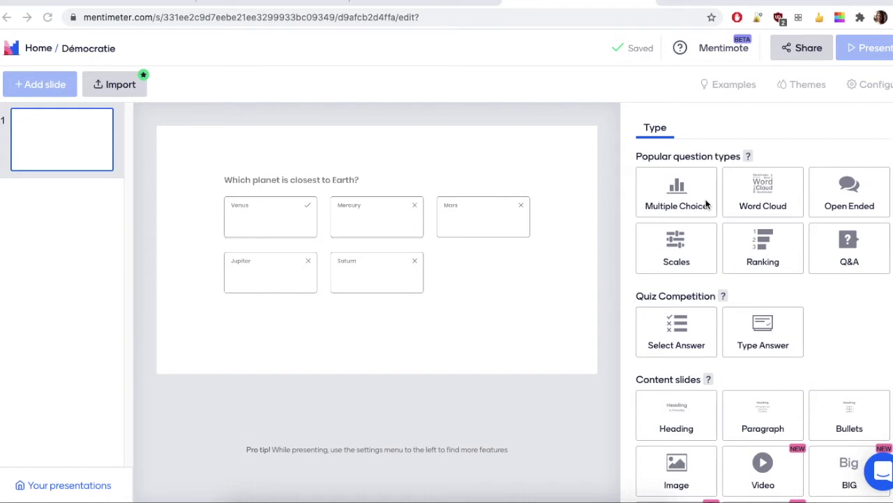
Step: Try the Multiple Choice question type on the first slide, and change it to Word Cloud
click(680, 195)
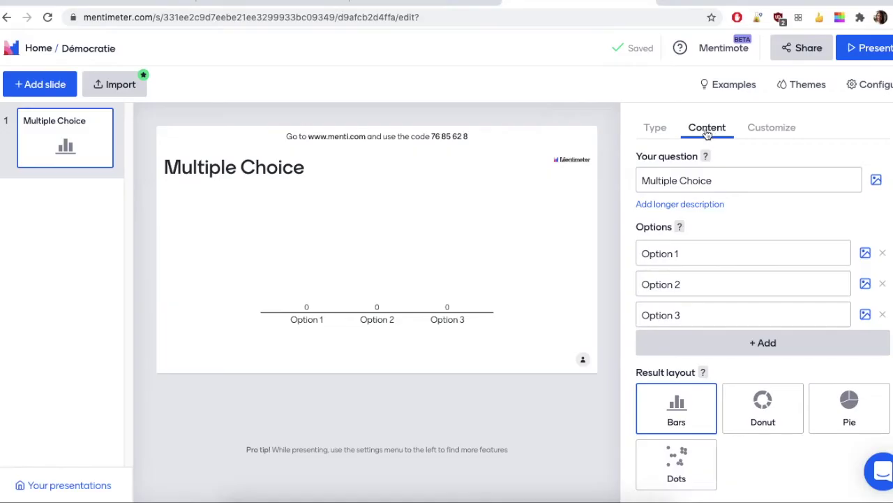
click(656, 130)
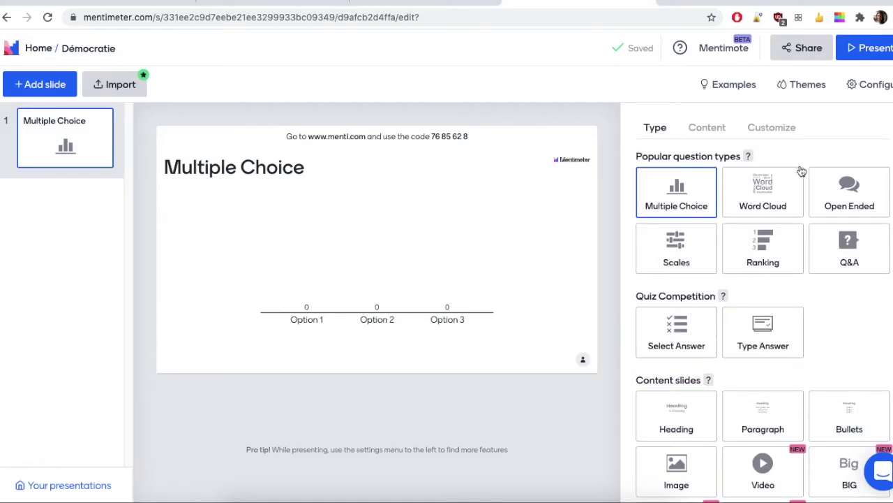
mouse_move(770, 203)
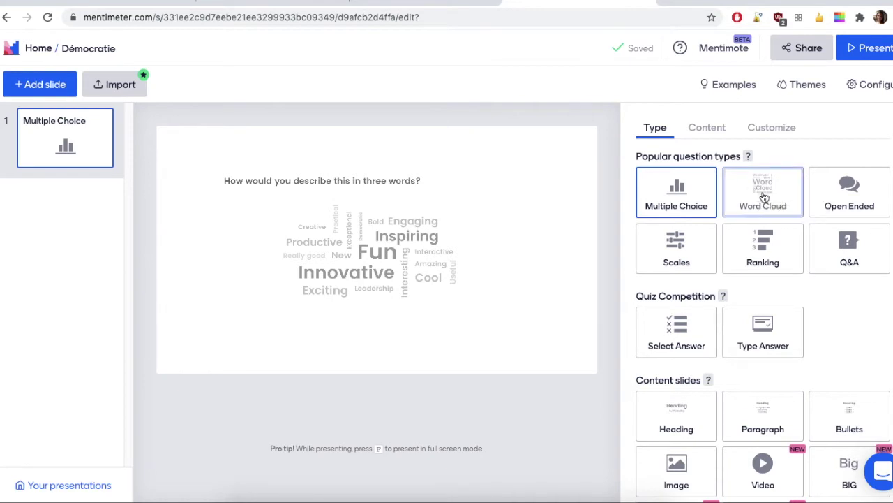
click(765, 197)
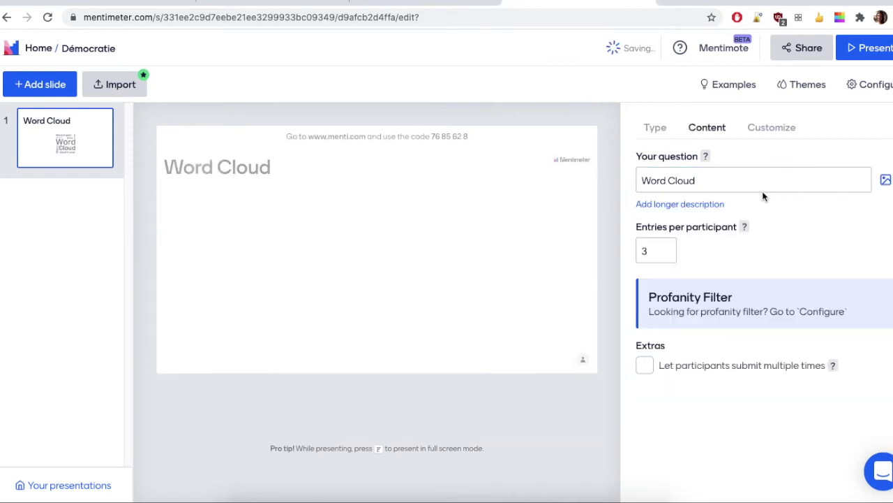
Step: Set the word cloud question to "Dans vos mots, définissez la démocratie." and check its image upload options without adding an image
click(641, 183)
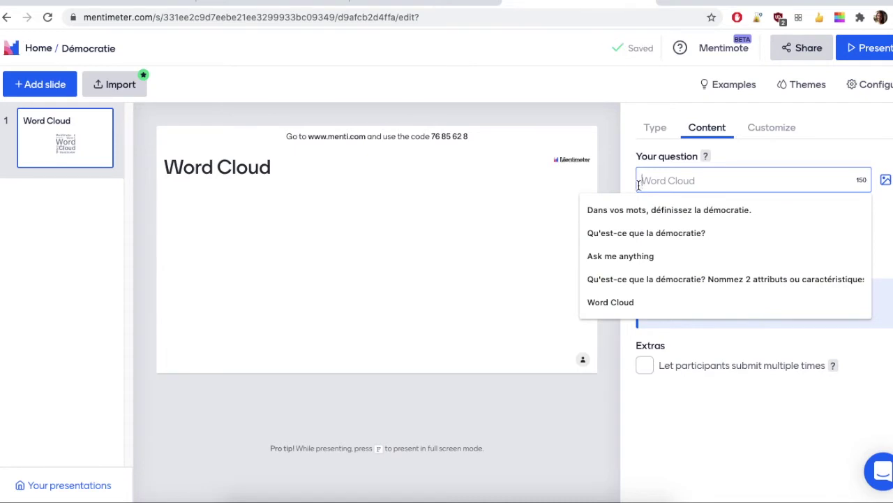
click(640, 210)
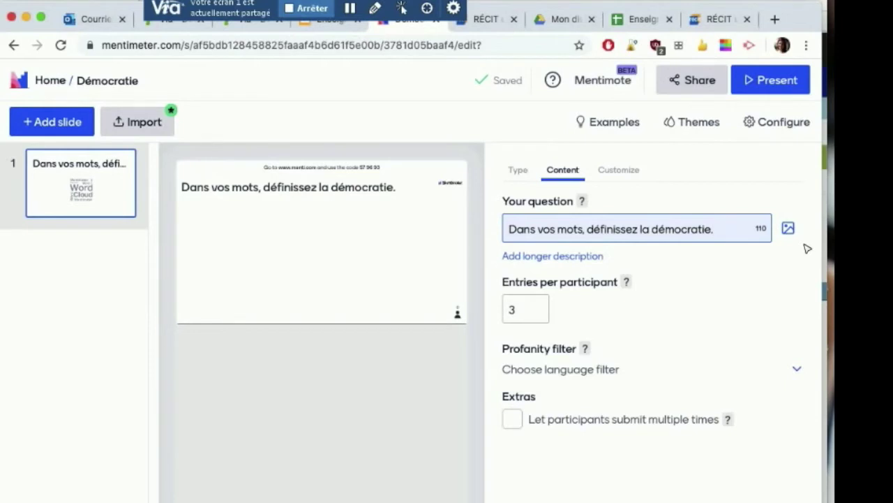
click(788, 230)
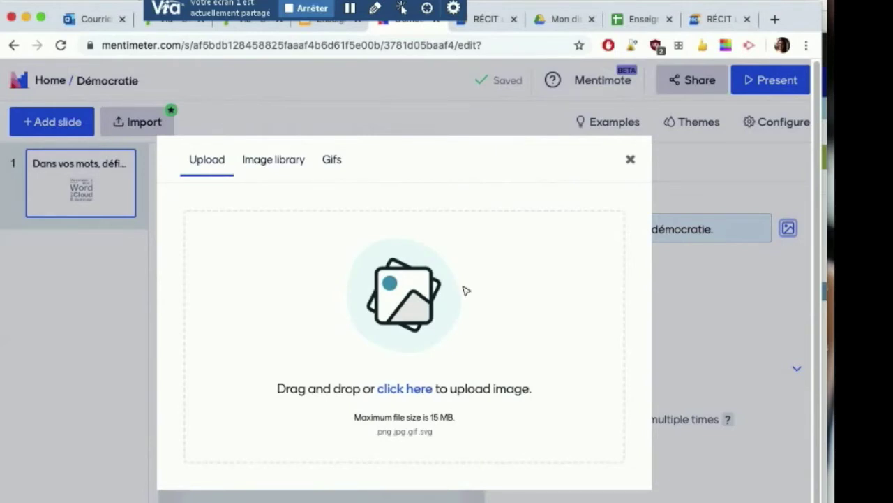
click(630, 159)
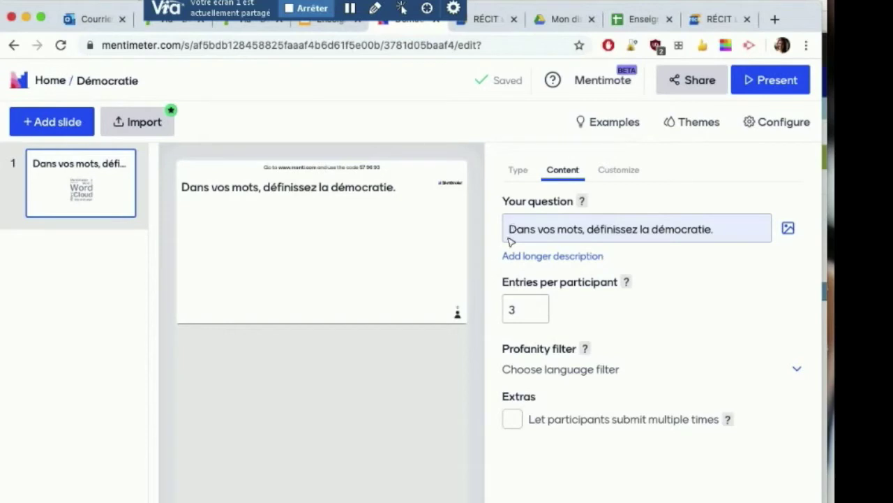
Step: Set the word cloud's entries per participant to 2 and let participants submit multiple times
click(541, 306)
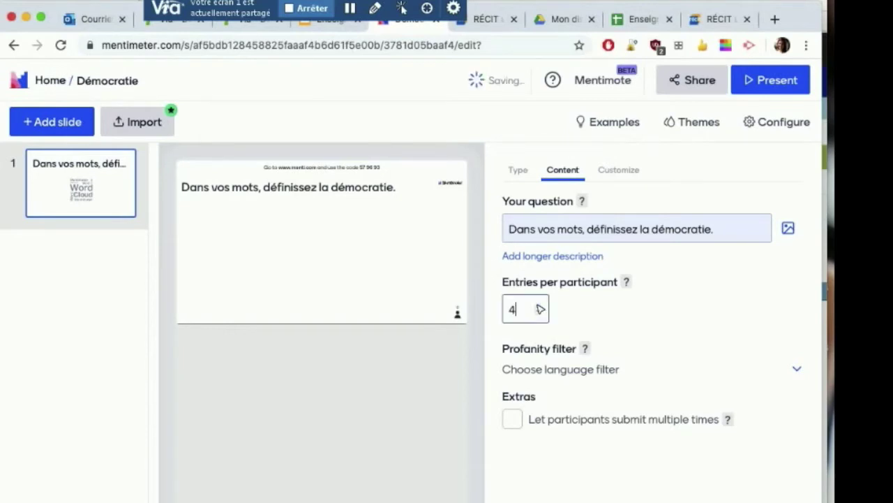
click(541, 306)
click(538, 314)
click(539, 313)
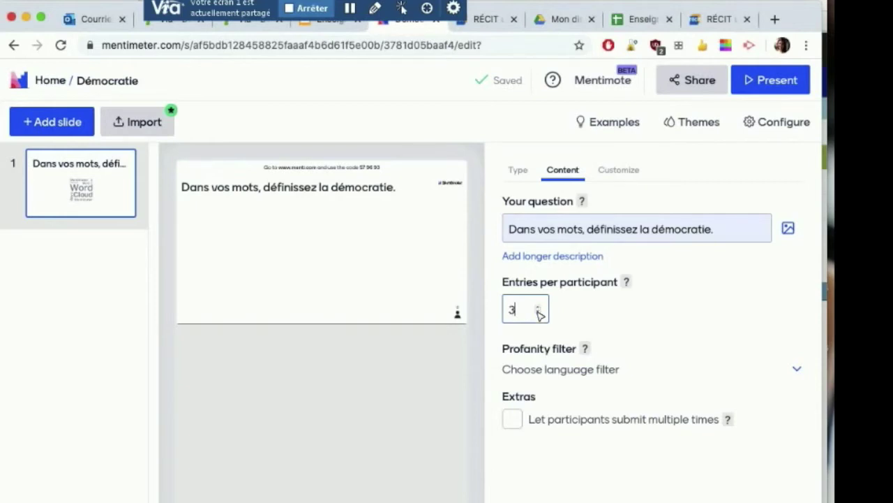
click(539, 313)
click(512, 418)
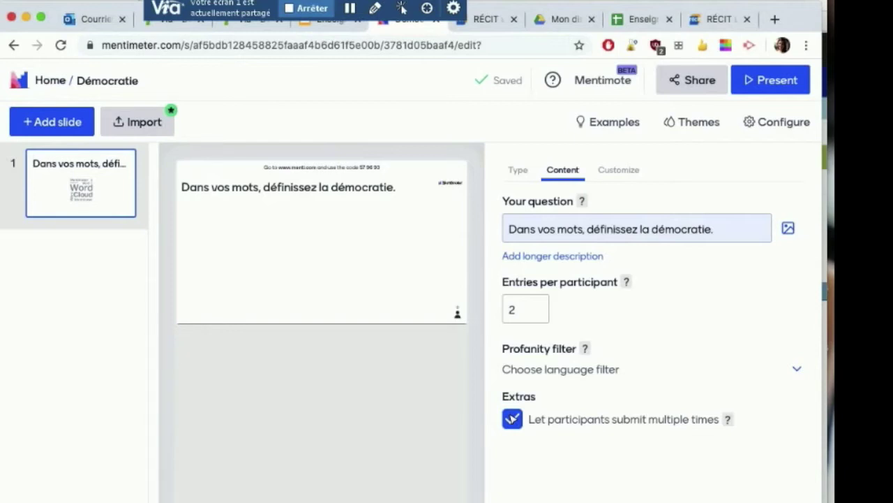
Step: Look through the word cloud slide's customization, question type and content settings
click(614, 171)
click(518, 171)
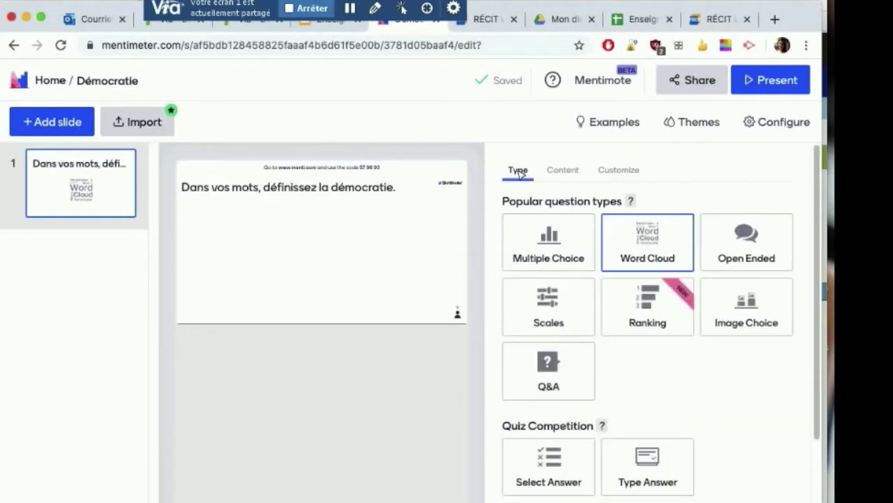
click(570, 175)
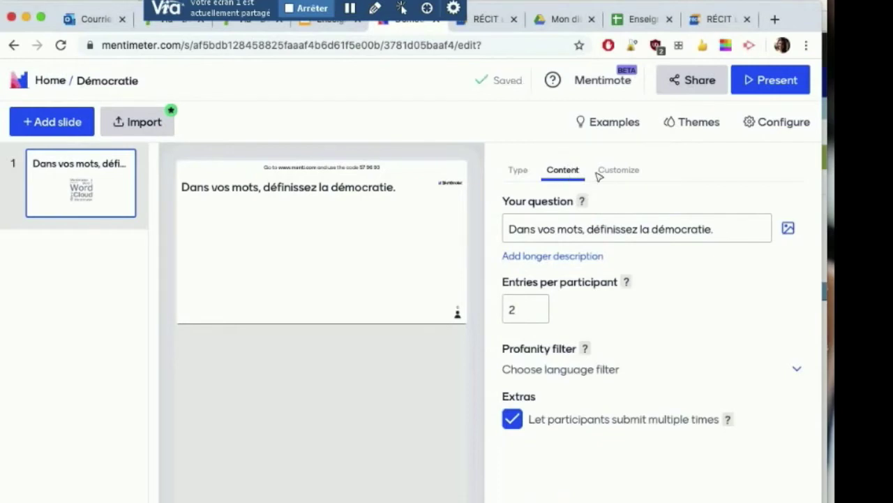
click(632, 169)
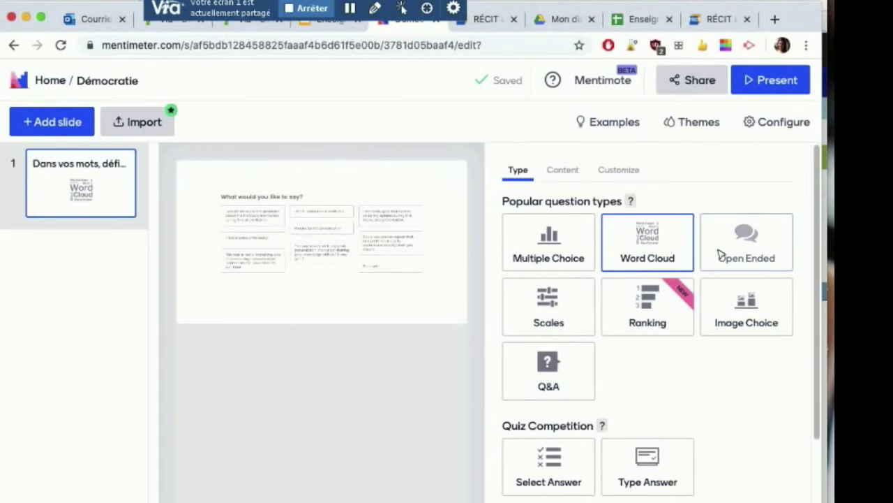
Step: Change the slide's question type to Scales and return to its content settings
click(530, 316)
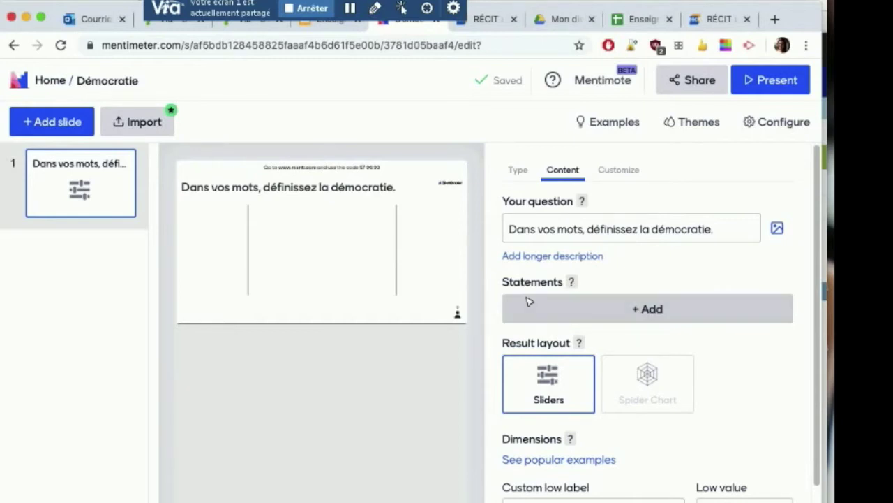
click(519, 174)
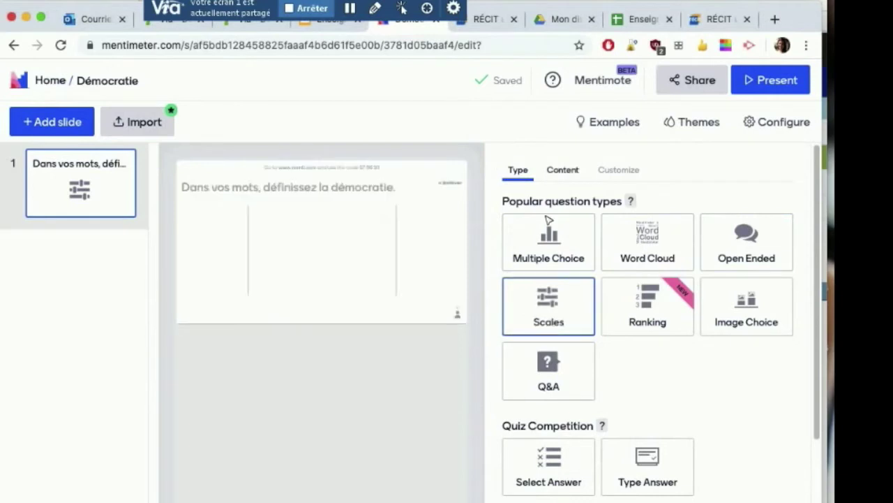
click(562, 170)
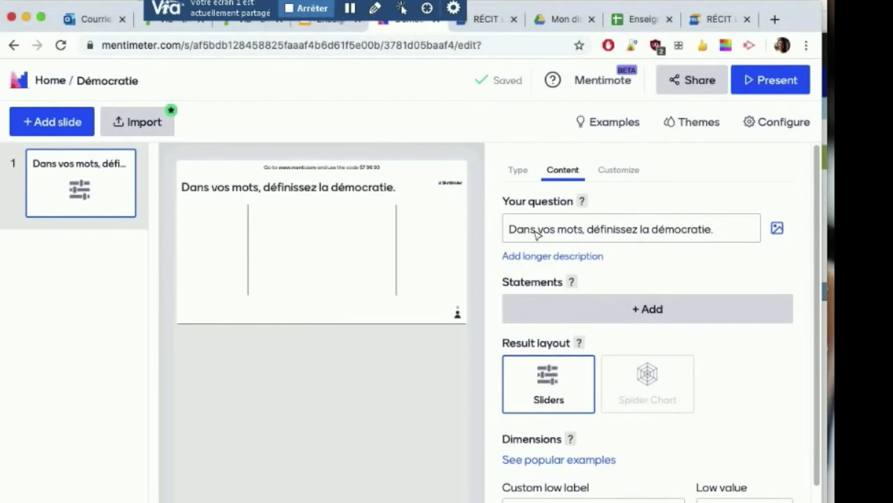
Step: Replace the Scales slide's question with "Qu'est-ce que la démocratie?"
click(712, 230)
key(super+a)
key(BackSpace)
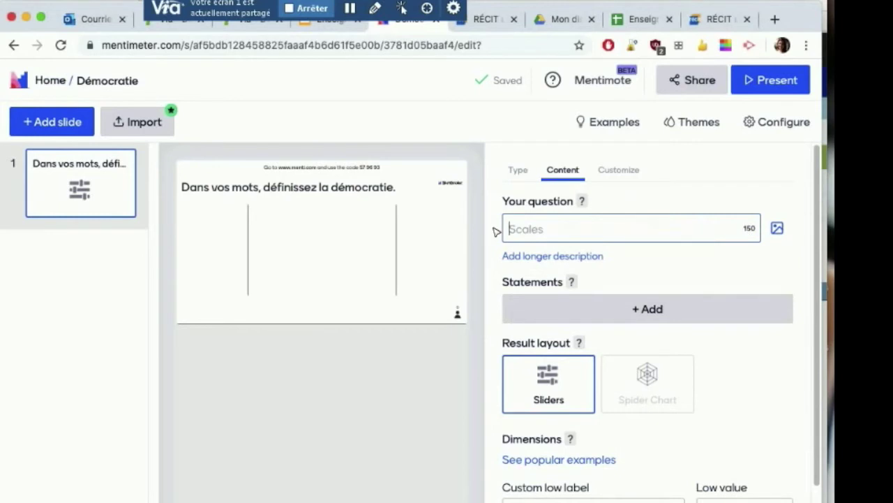
scroll(542, 221, down, 1)
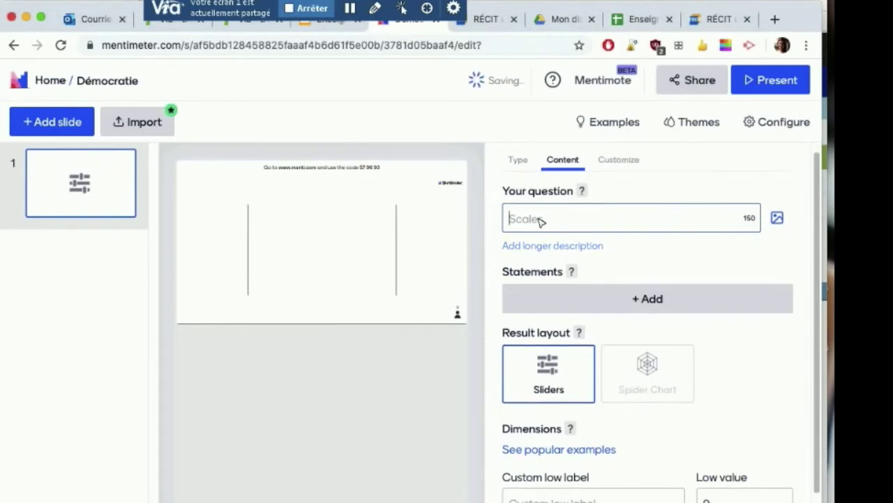
scroll(593, 241, down, 4)
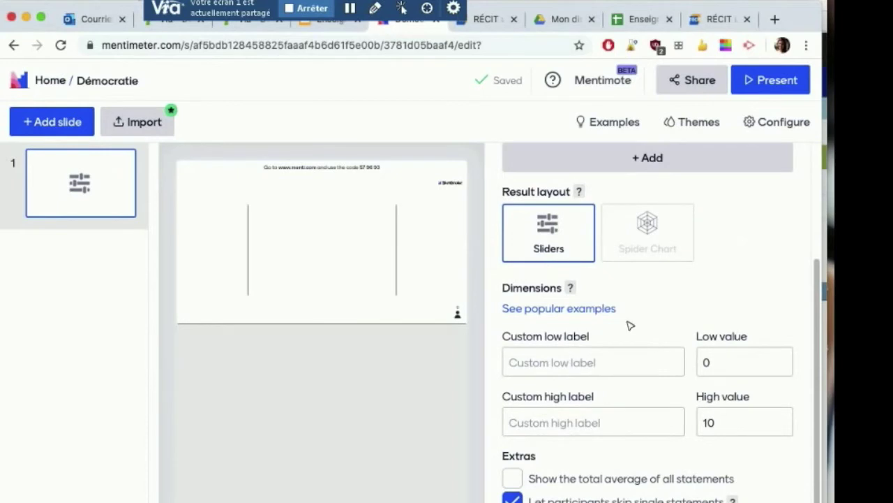
scroll(612, 325, up, 4)
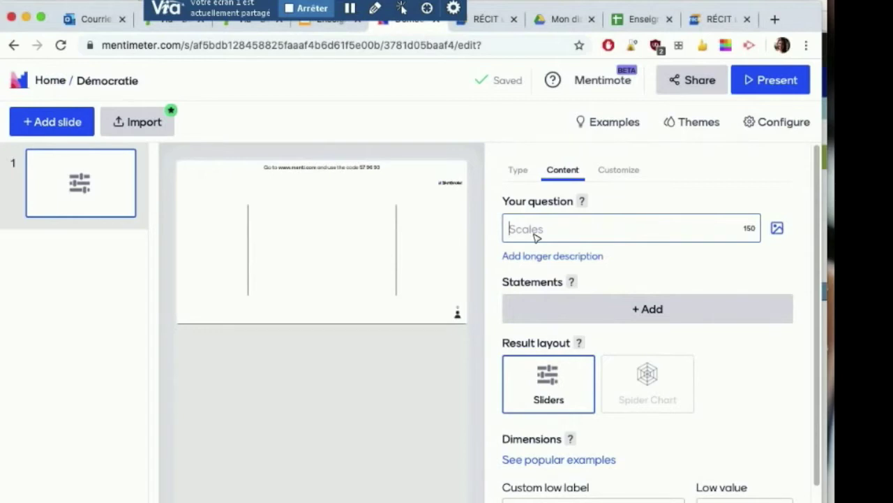
text(Q)
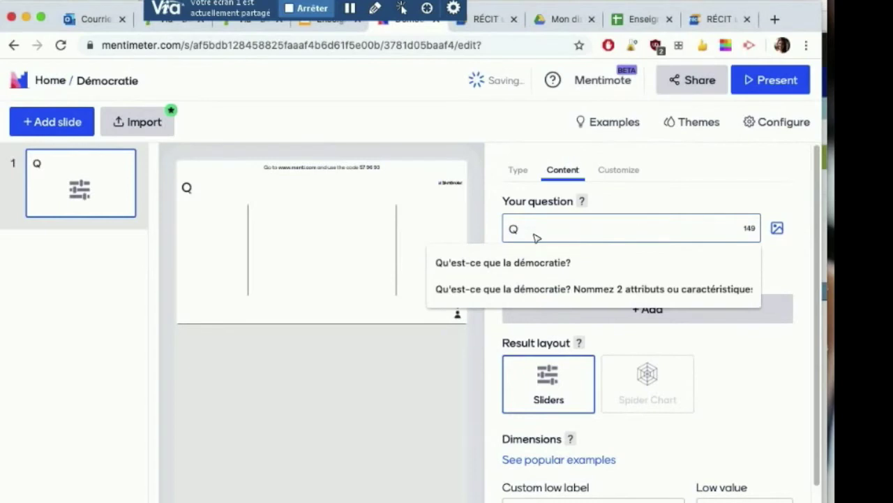
click(545, 262)
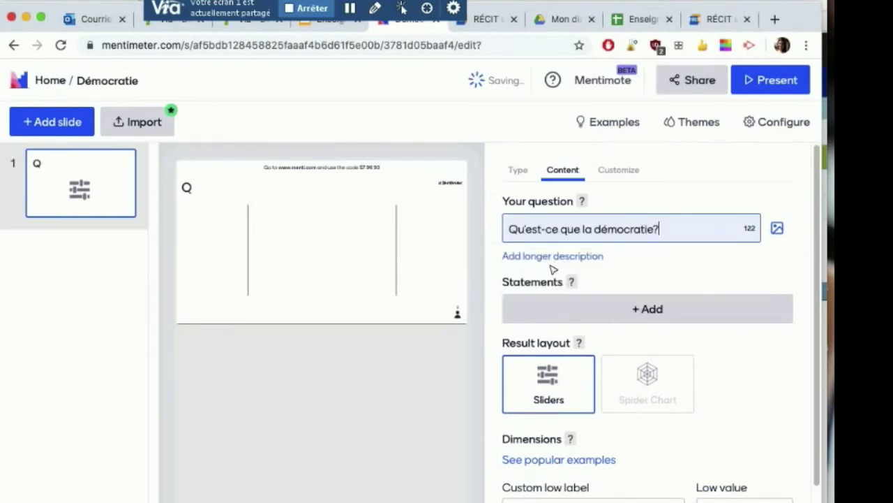
Step: Label the scale's low end "Liberté" and its high end "Égalité", keeping the Sliders result layout
scroll(553, 270, down, 2)
click(553, 444)
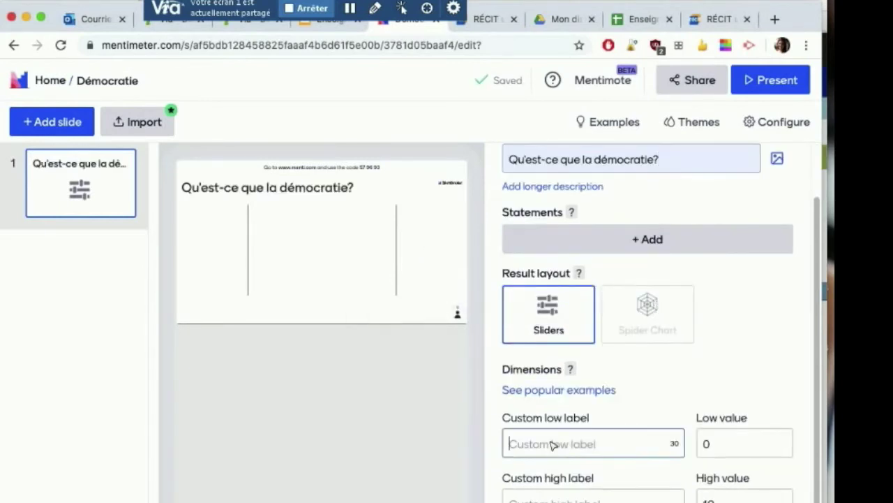
scroll(553, 445, down, 2)
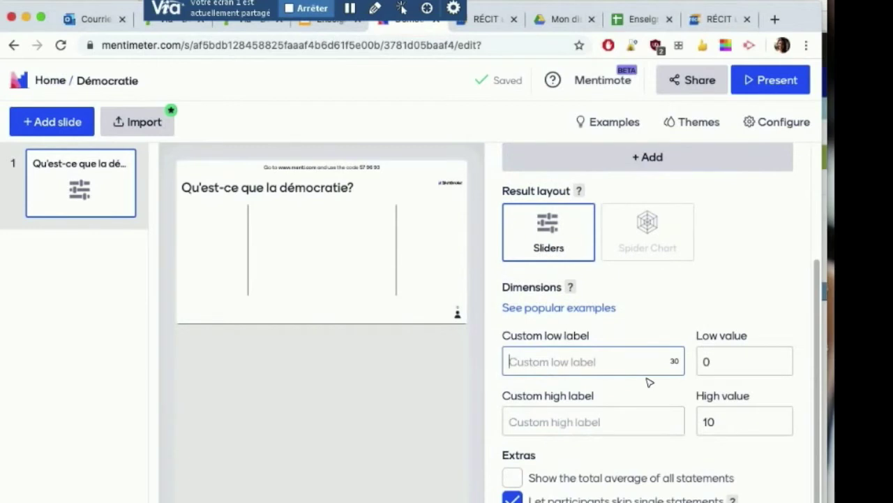
text(Liberté)
click(593, 424)
text(Égalité)
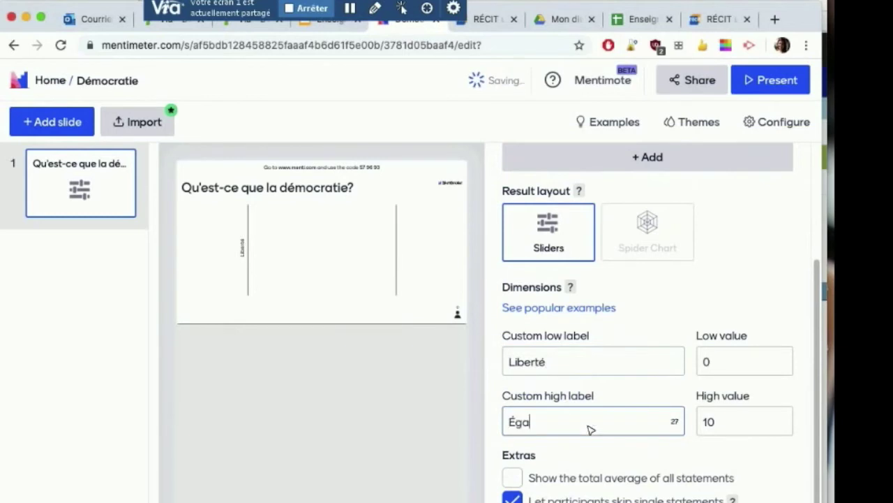
click(694, 291)
scroll(592, 422, up, 2)
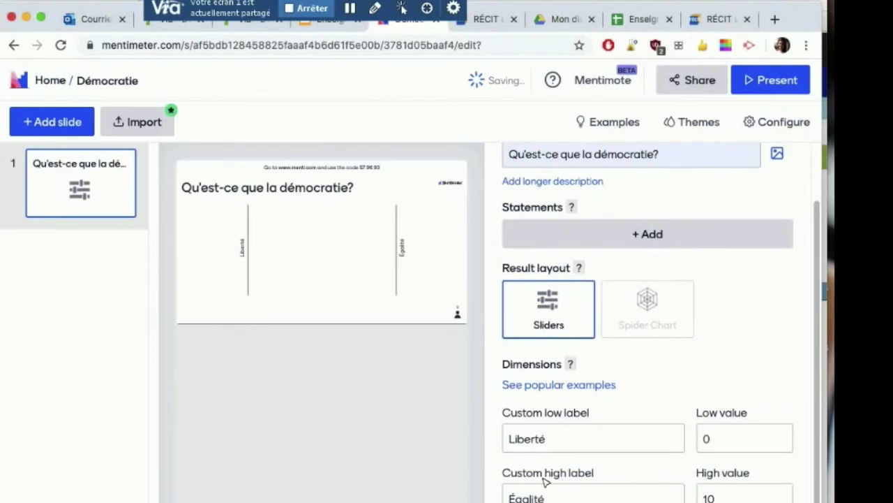
scroll(628, 293, up, 1)
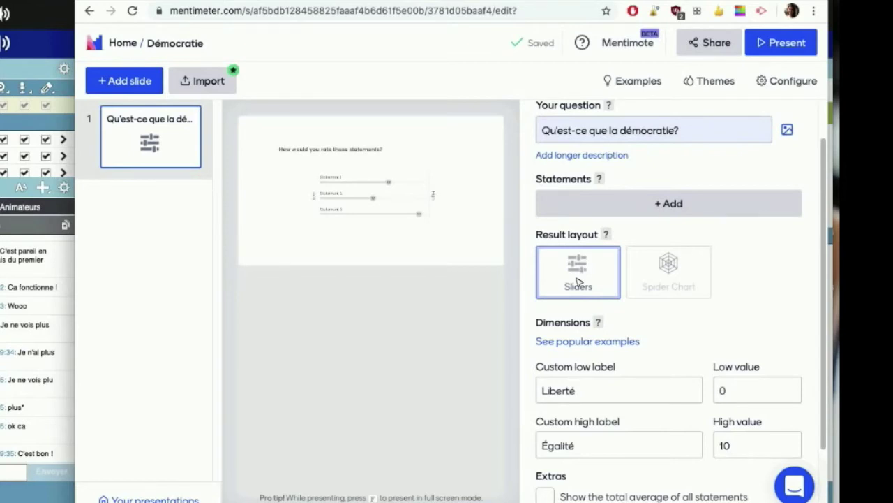
click(577, 282)
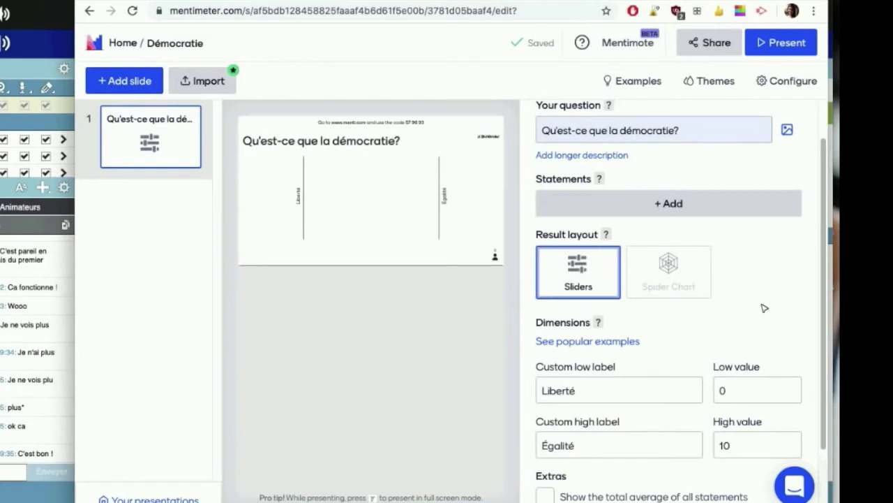
scroll(744, 314, up, 1)
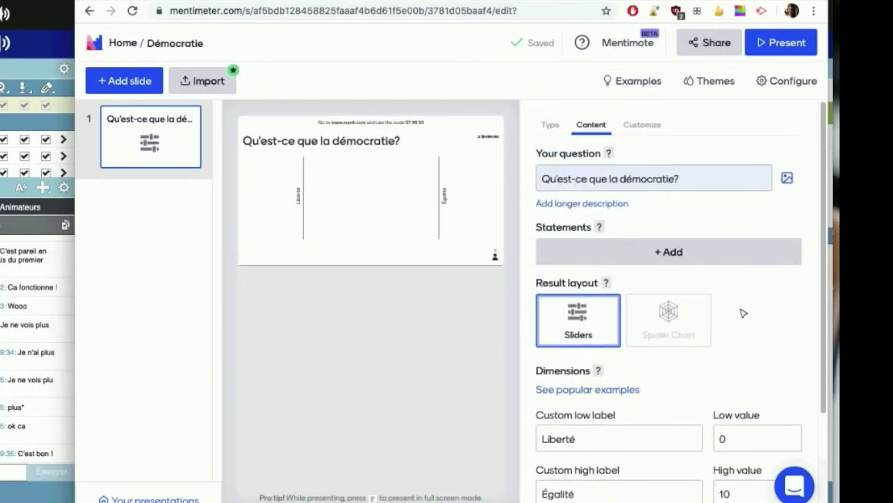
Step: Change the slide's question type from Scales to Image Choice
click(550, 126)
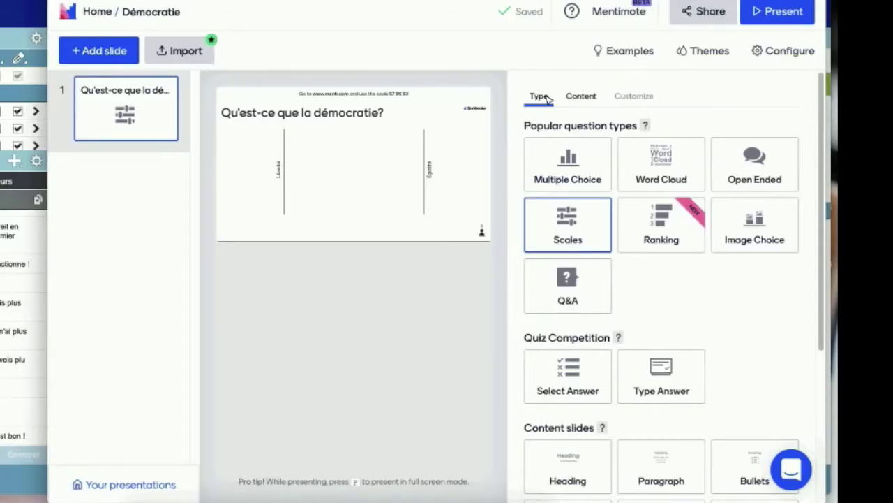
click(732, 236)
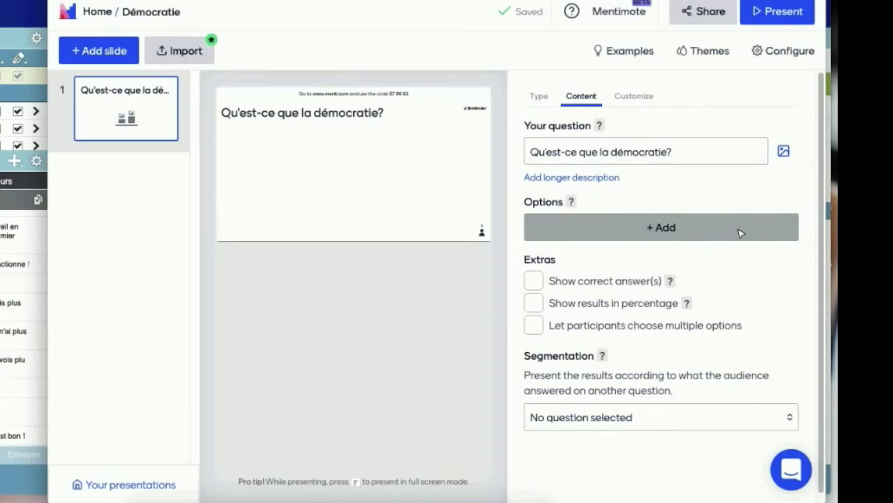
Step: Reselect Image Choice as the slide's question type and add a first answer option
click(541, 97)
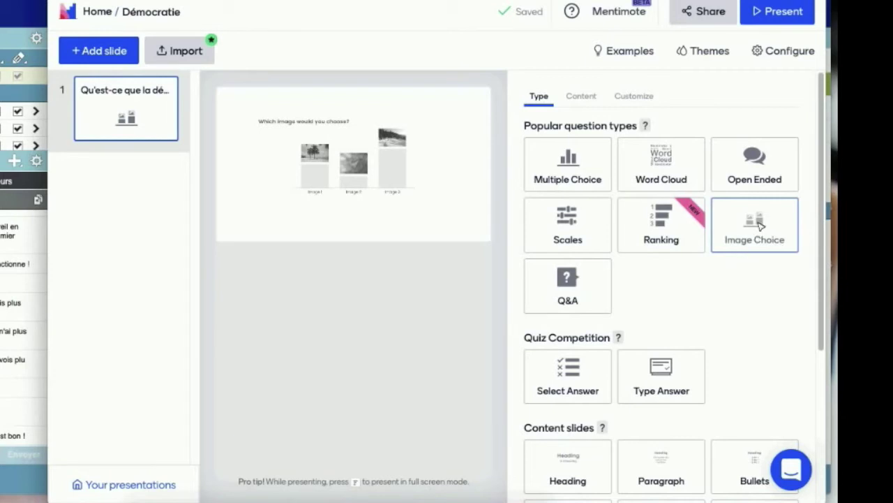
click(760, 224)
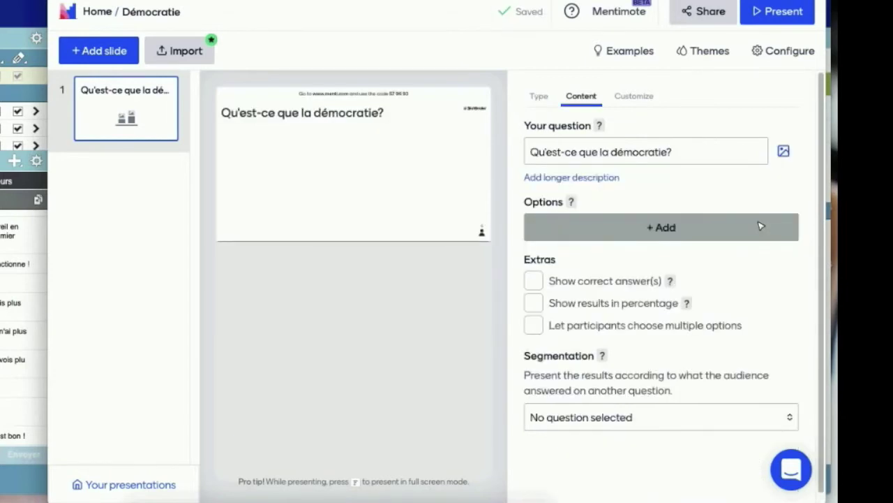
scroll(743, 221, down, 1)
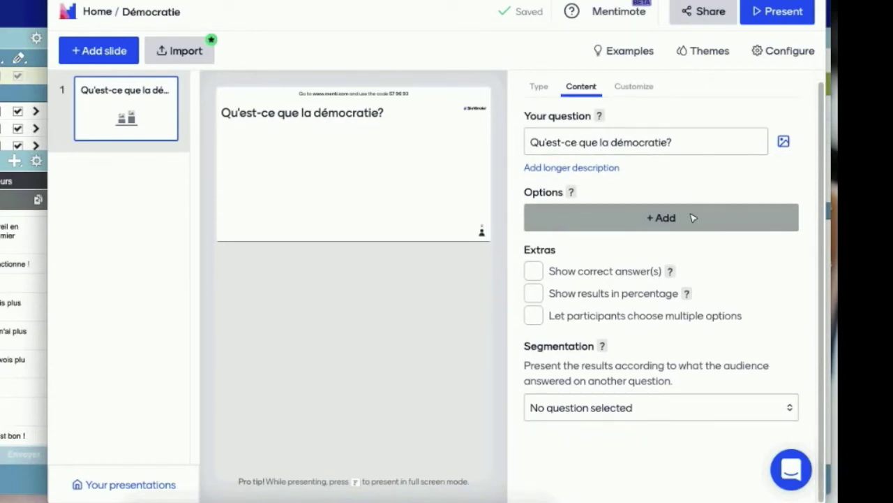
click(633, 225)
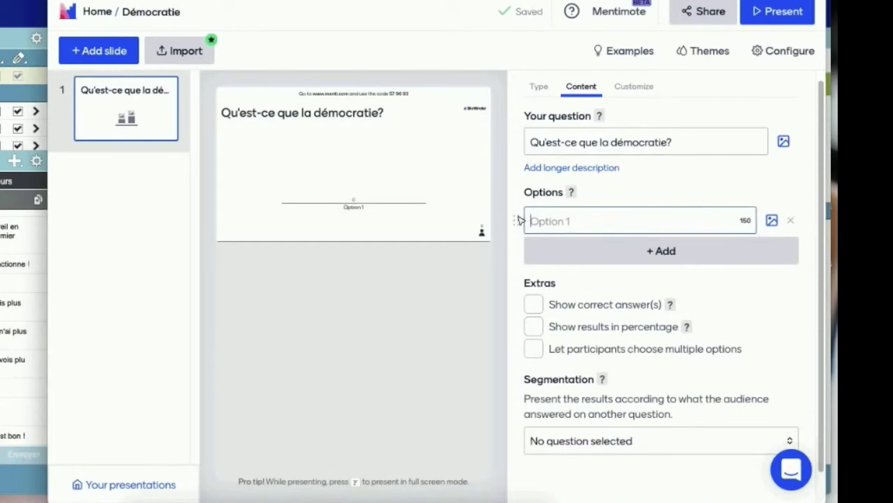
Step: Upload the desktop screenshot "Capture d'écran, le 2020-05-13 à 08.13.59" as the first option's image and save it
click(772, 221)
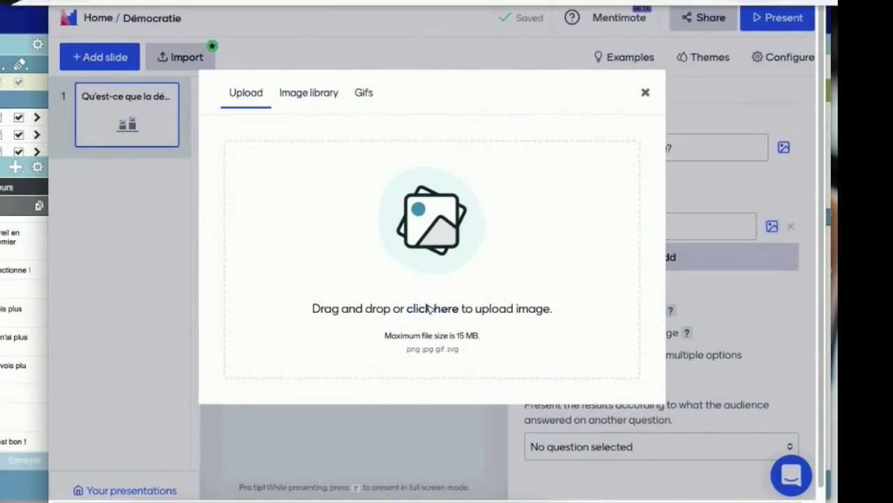
click(428, 302)
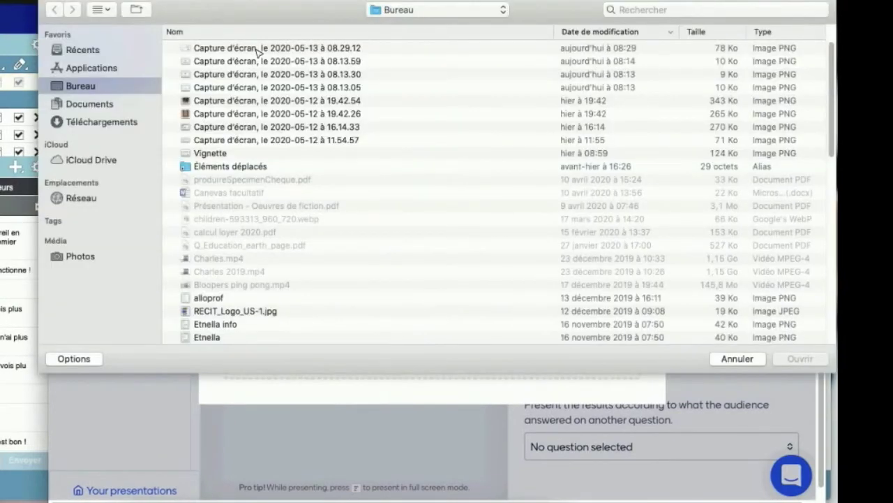
scroll(212, 63, down, 6)
scroll(212, 64, up, 6)
click(213, 62)
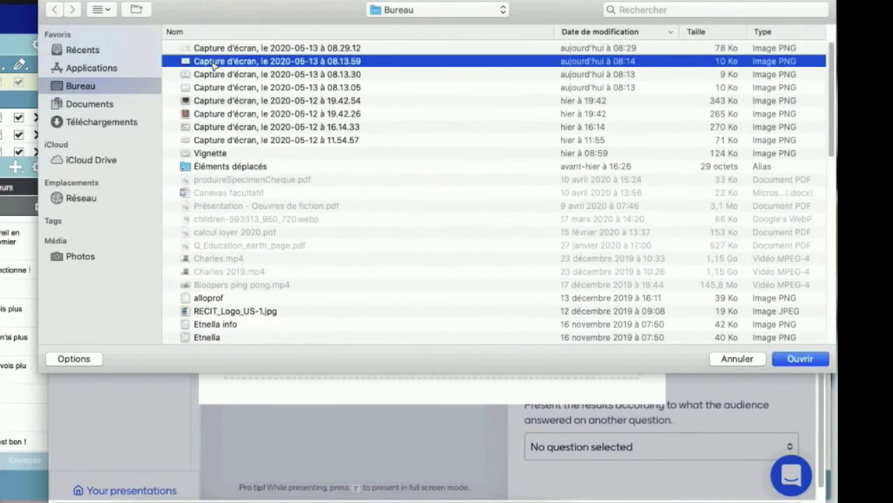
click(800, 358)
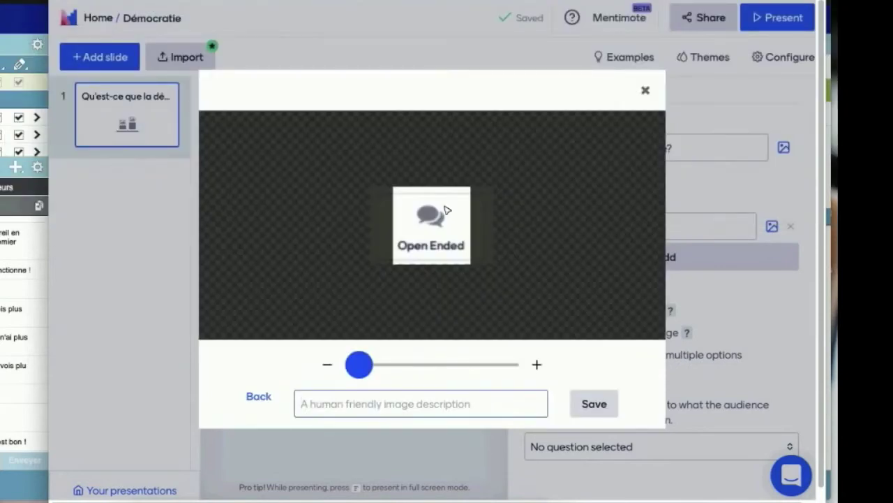
click(592, 404)
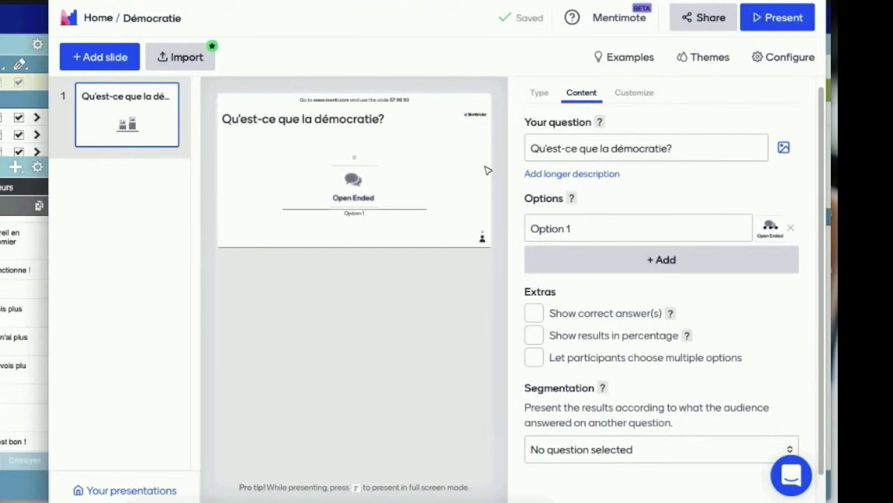
Step: Add a second answer option and give it the "Open Ended" desktop screenshot as its image
click(590, 262)
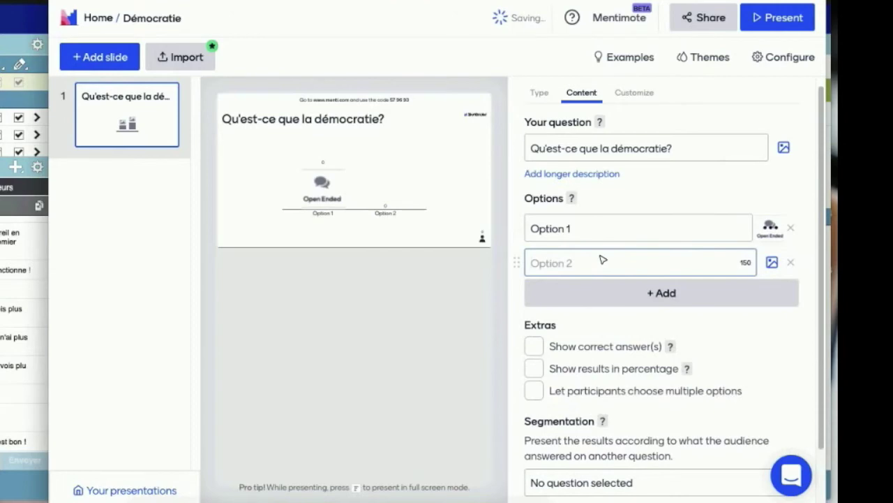
click(772, 262)
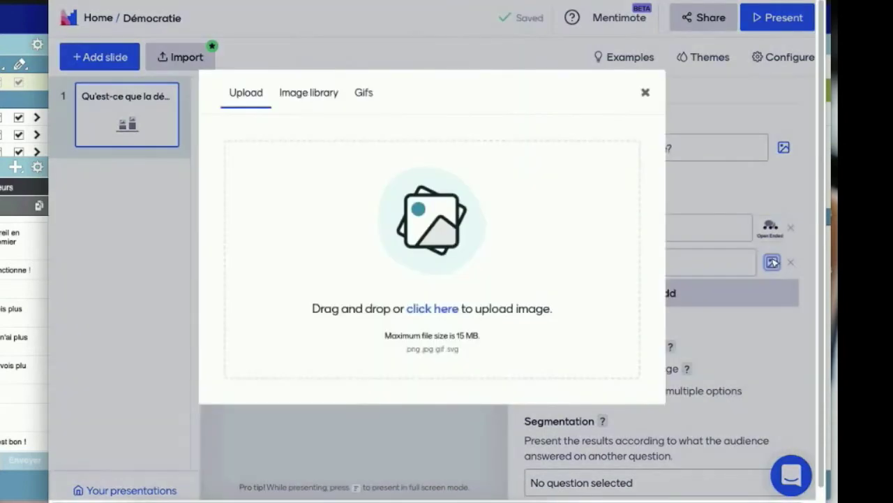
click(441, 309)
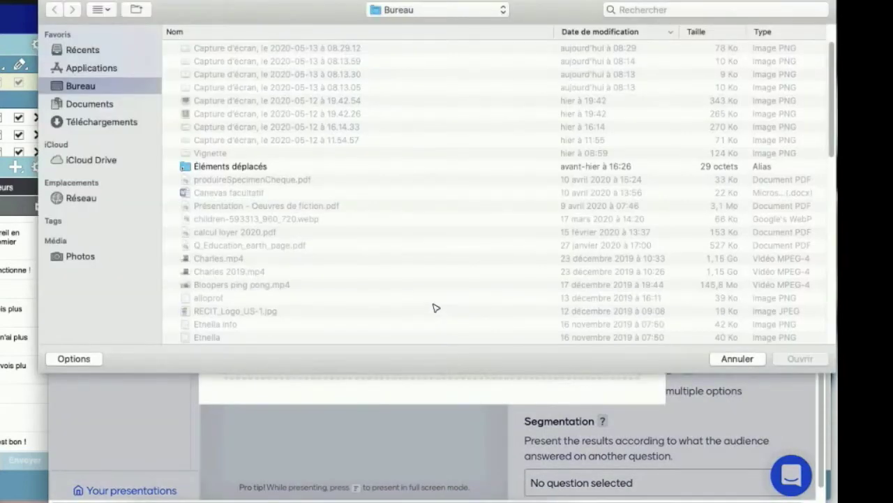
click(276, 48)
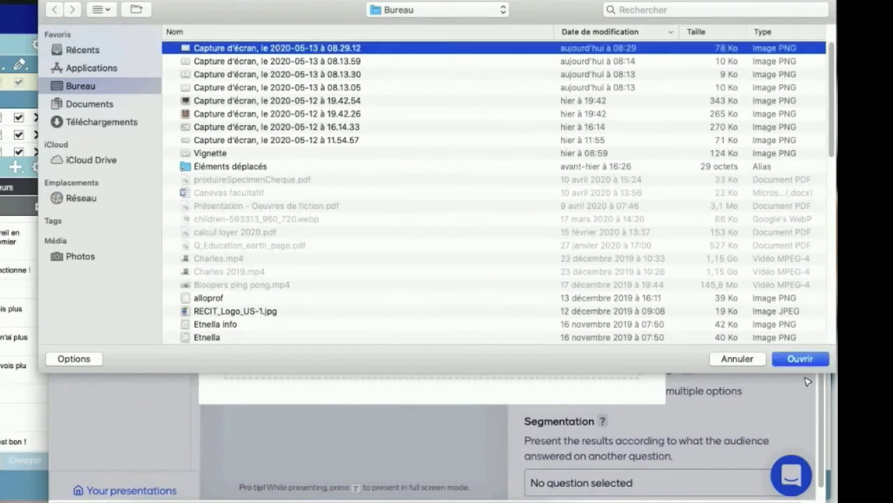
click(801, 358)
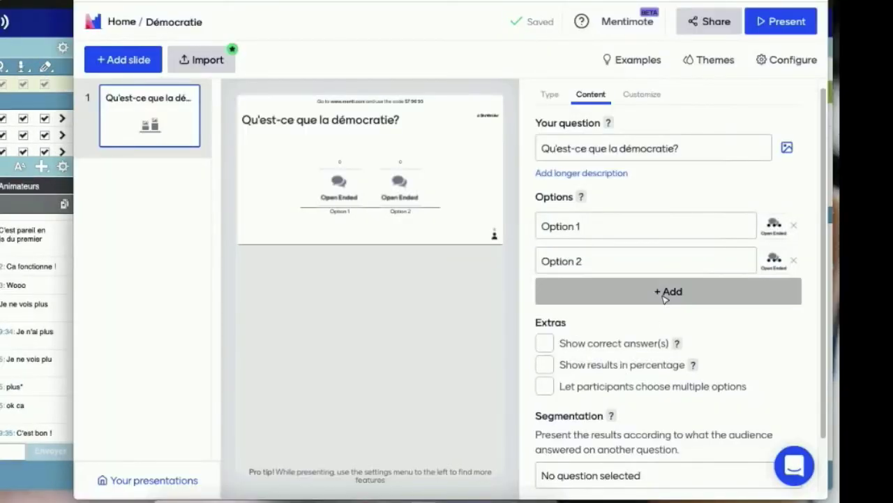
Step: Label the first option "Open Ended" and mark it as the correct answer with Show correct answer(s) enabled
click(613, 230)
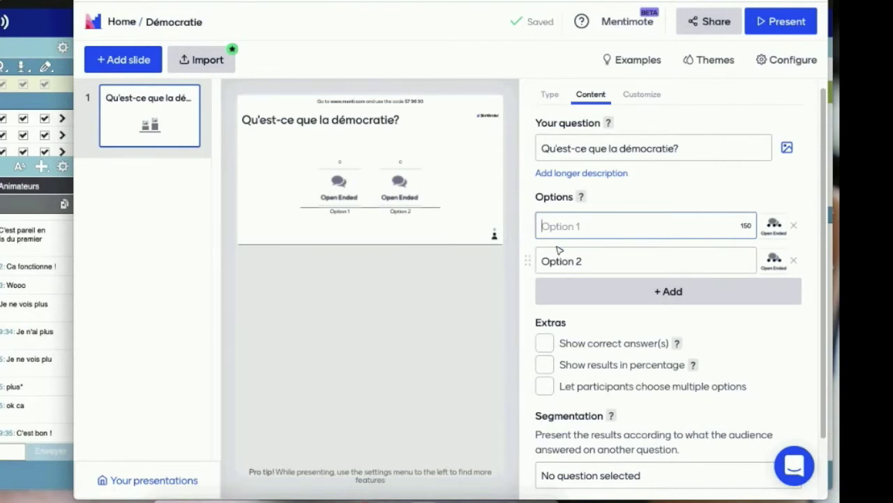
text(Open Ended)
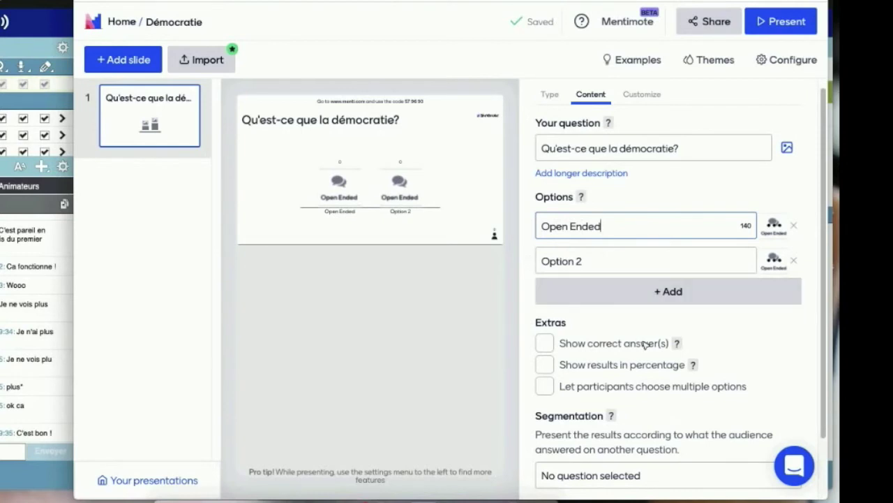
scroll(644, 344, down, 1)
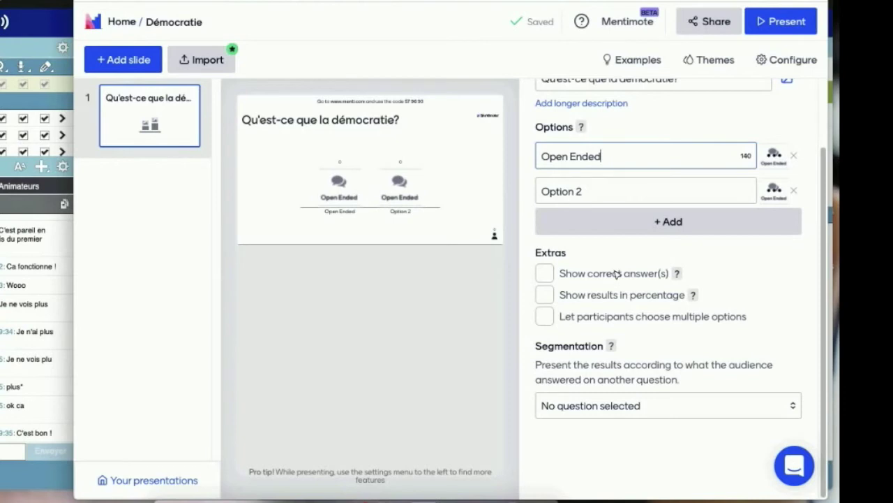
click(545, 274)
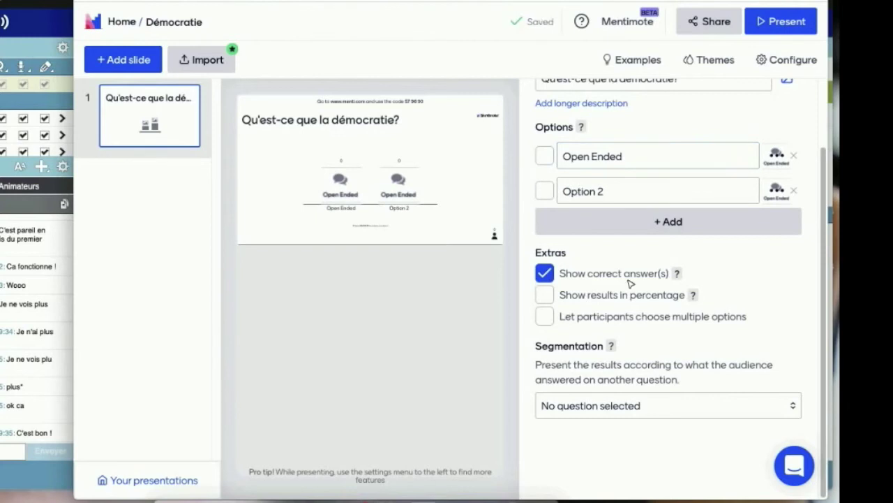
click(545, 156)
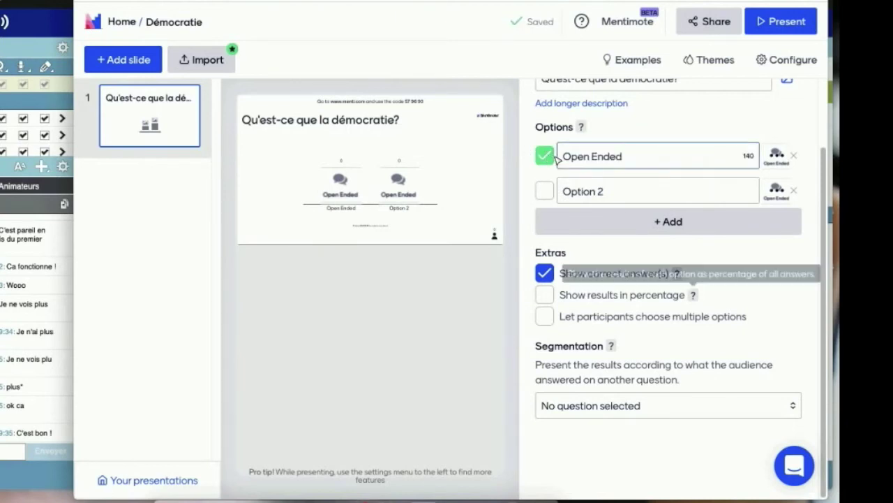
Step: Add a second slide with the Word Cloud question type and return to its question type choices
scroll(552, 154, up, 2)
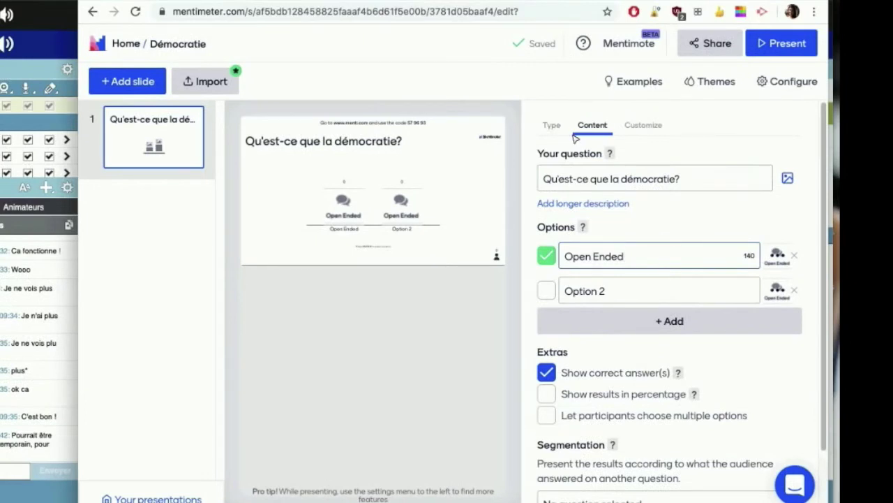
click(558, 127)
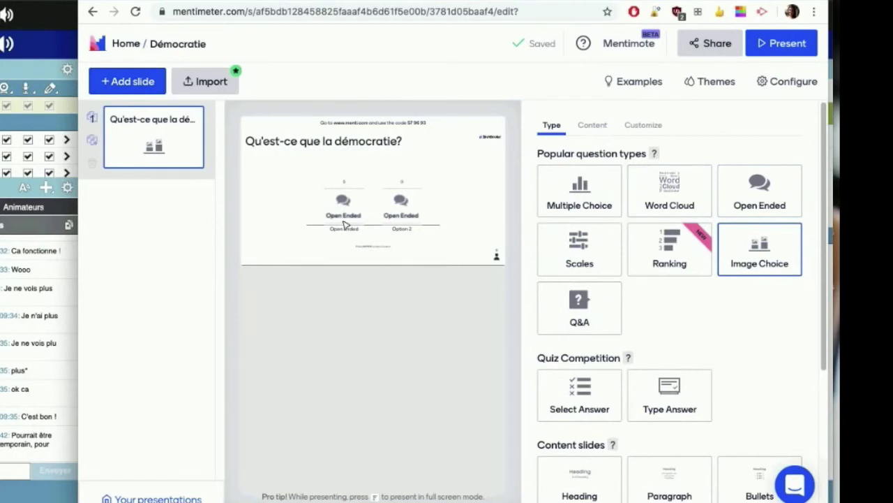
click(135, 79)
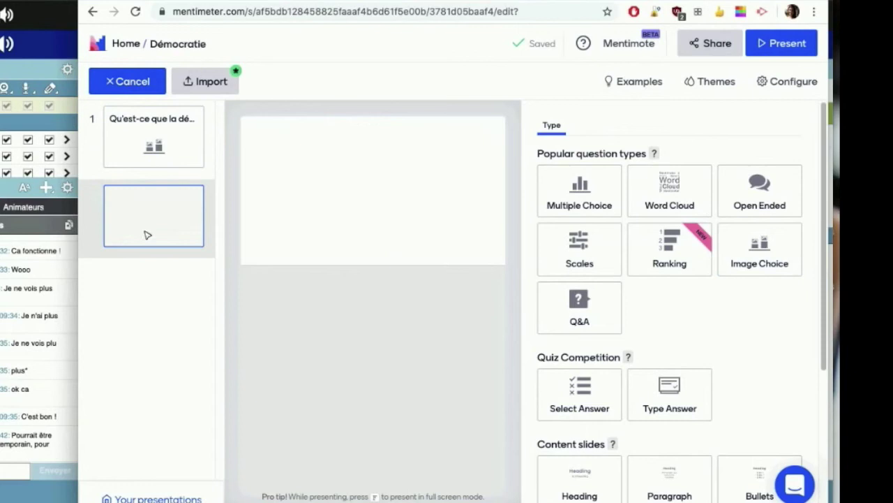
click(174, 212)
click(670, 198)
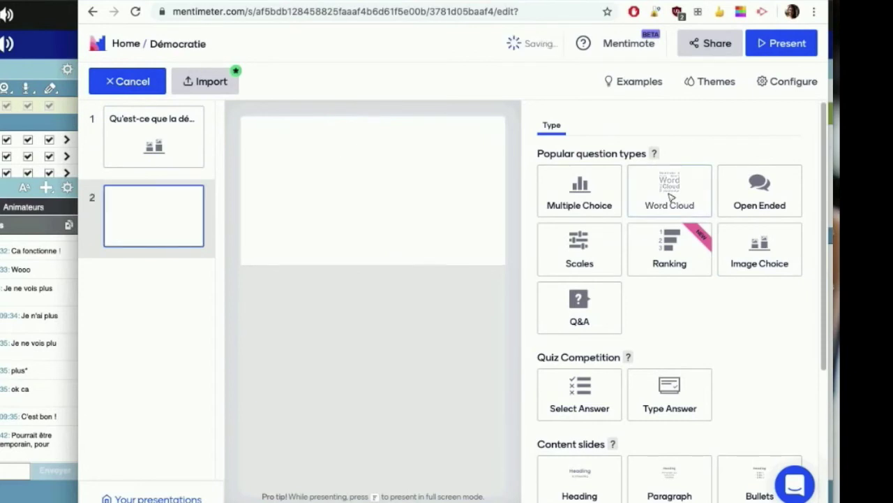
click(552, 126)
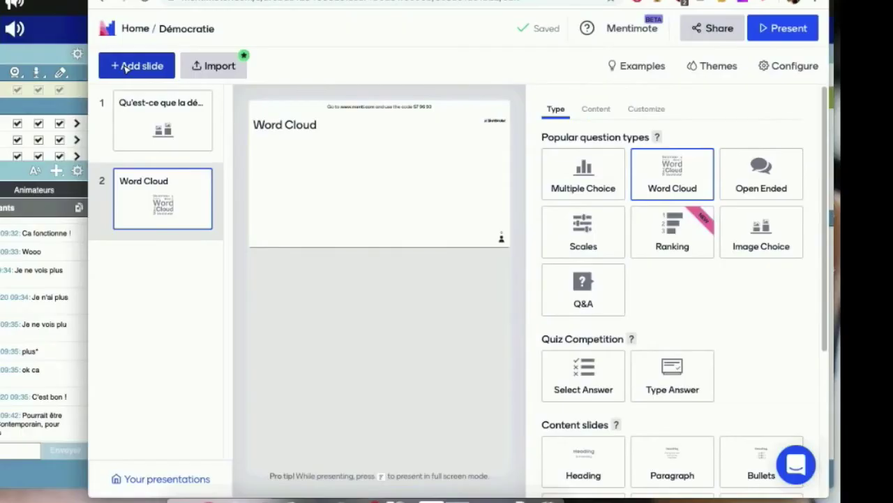
Step: Add a third slide, review the question types available for it, and make it a Q&A slide
click(126, 66)
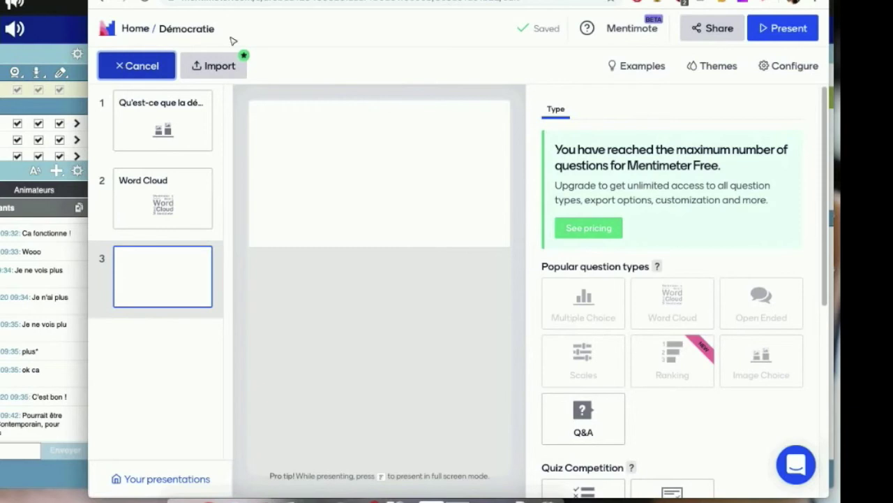
scroll(609, 220, down, 4)
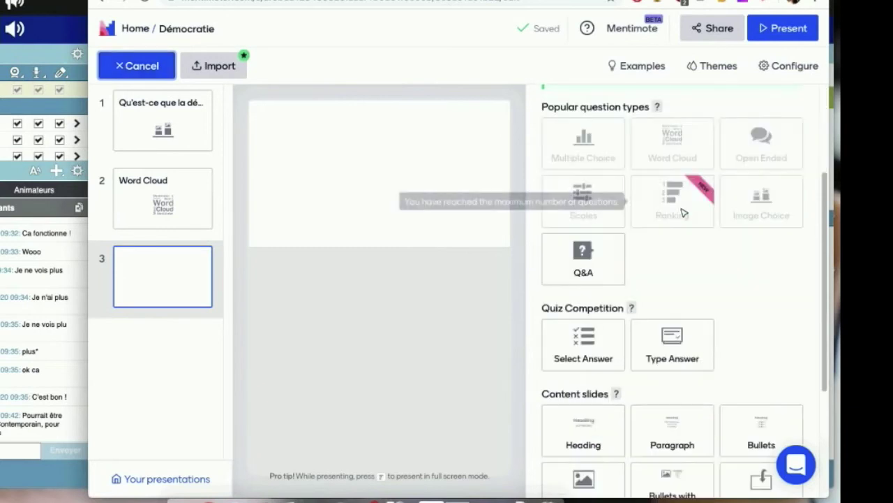
scroll(680, 210, up, 3)
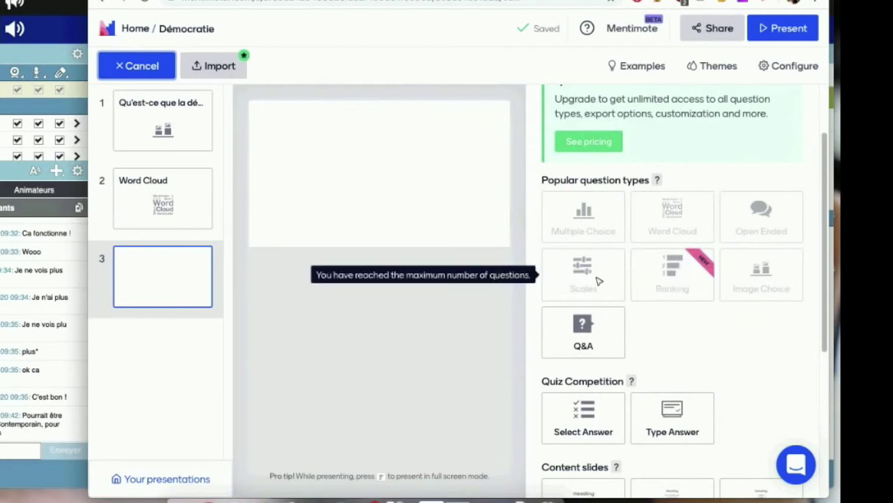
scroll(688, 260, down, 2)
scroll(688, 260, down, 2)
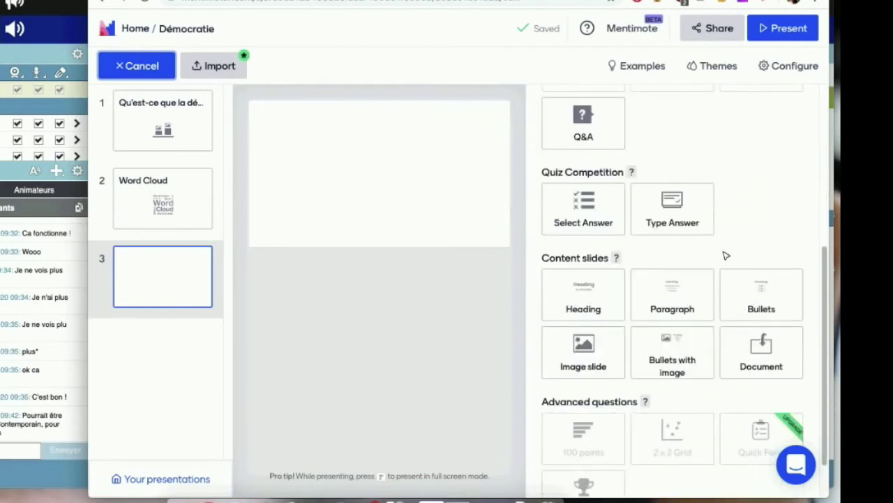
scroll(726, 279, down, 1)
scroll(723, 314, up, 1)
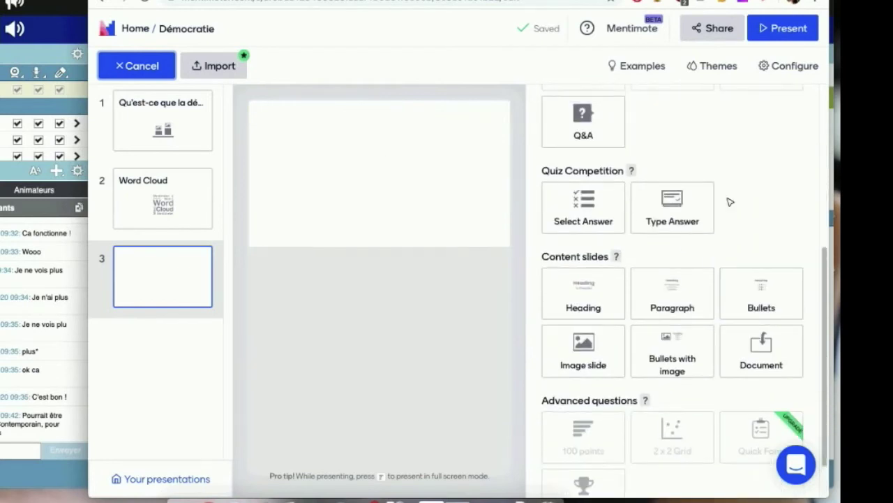
scroll(742, 155, up, 1)
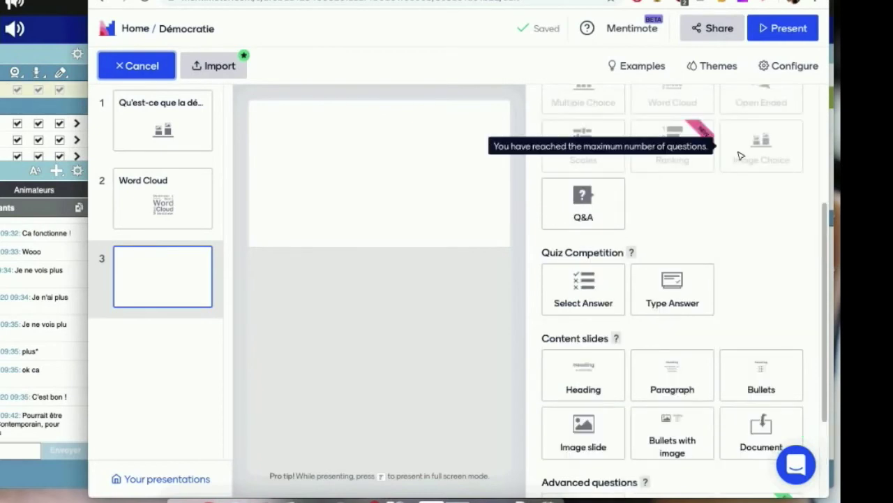
click(598, 209)
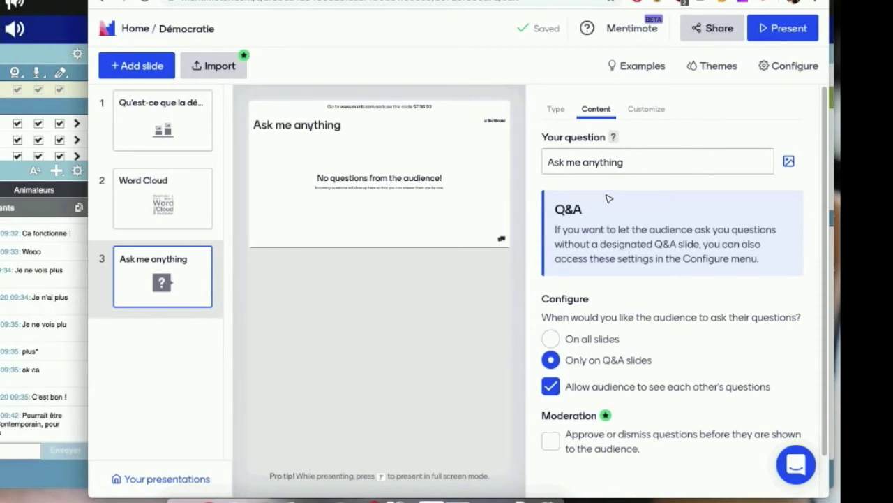
Step: Set the Q&A slide's question to the suggested entry "Dans vos mots, définissez la démocratie."
click(642, 160)
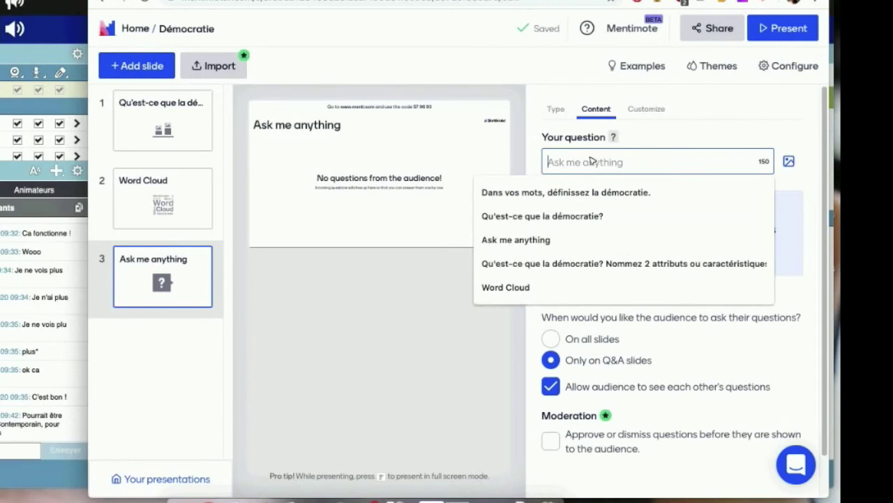
key(Down)
key(Down)
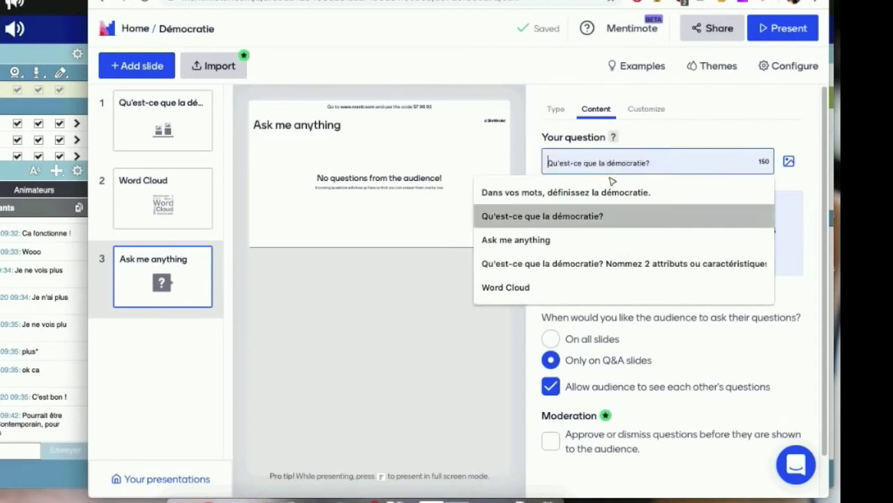
key(Up)
click(497, 194)
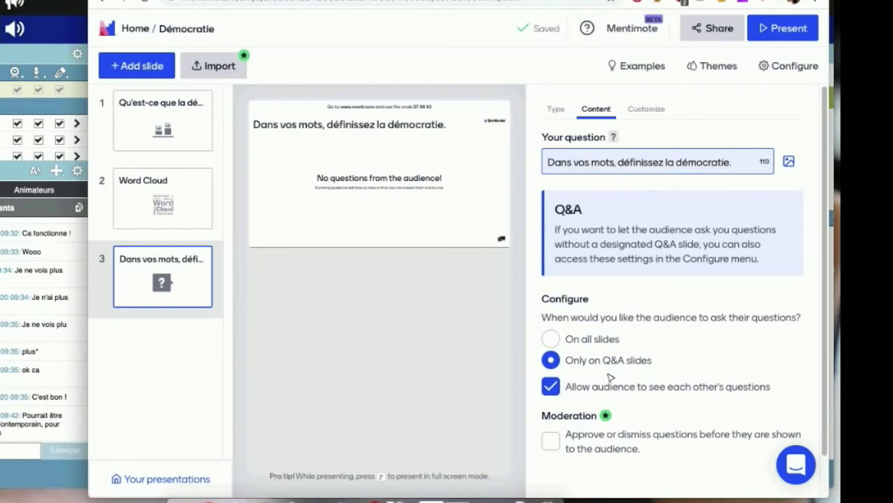
scroll(614, 374, down, 2)
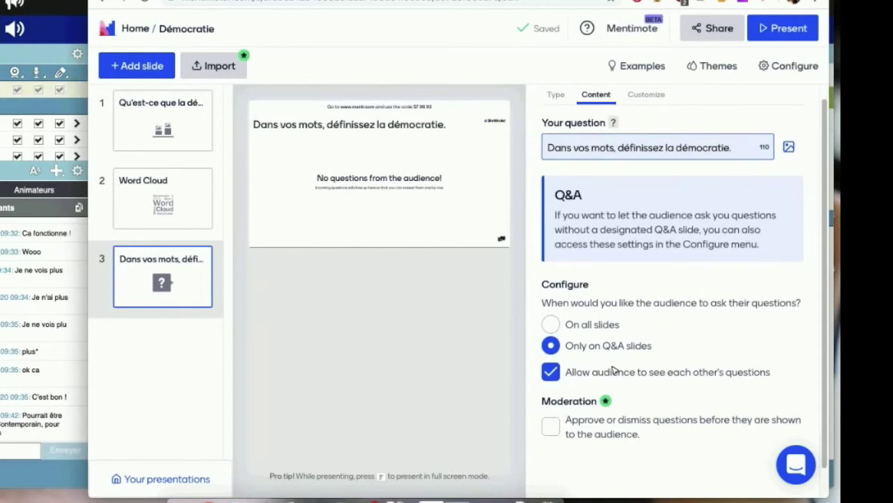
Step: Review the Q&A slide's audience question and moderation settings, and return to its question type choices
scroll(634, 315, up, 1)
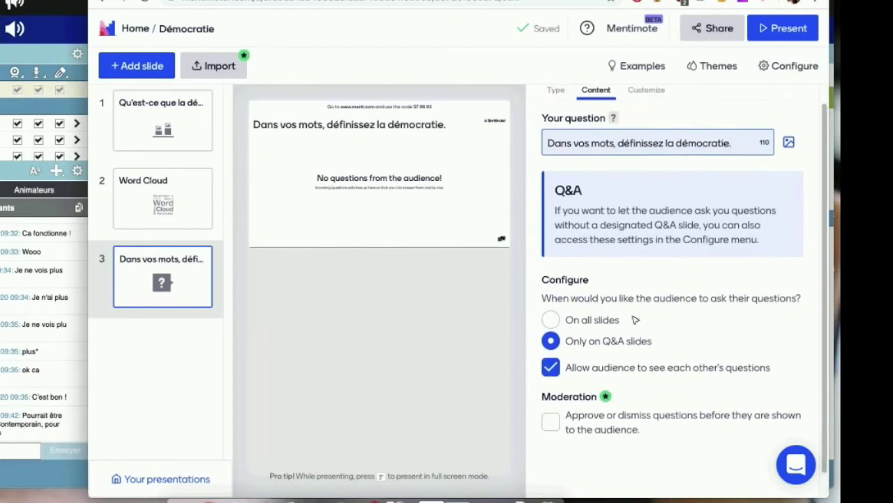
scroll(635, 319, up, 1)
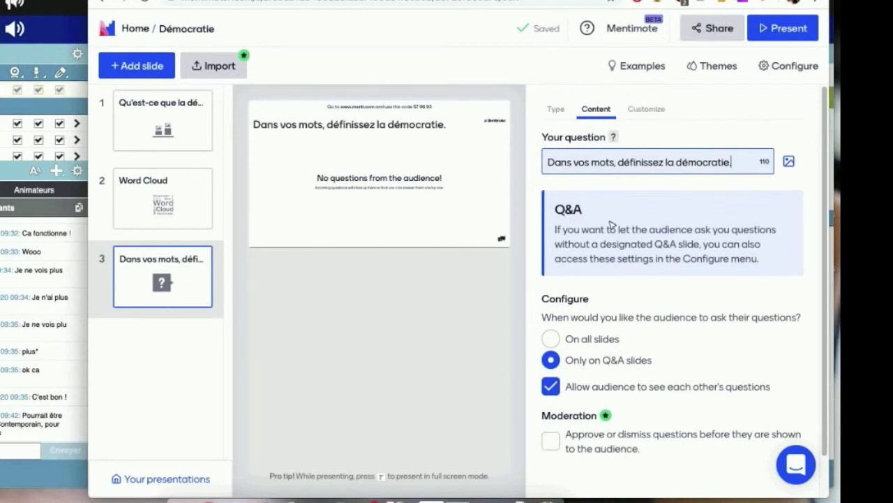
click(557, 110)
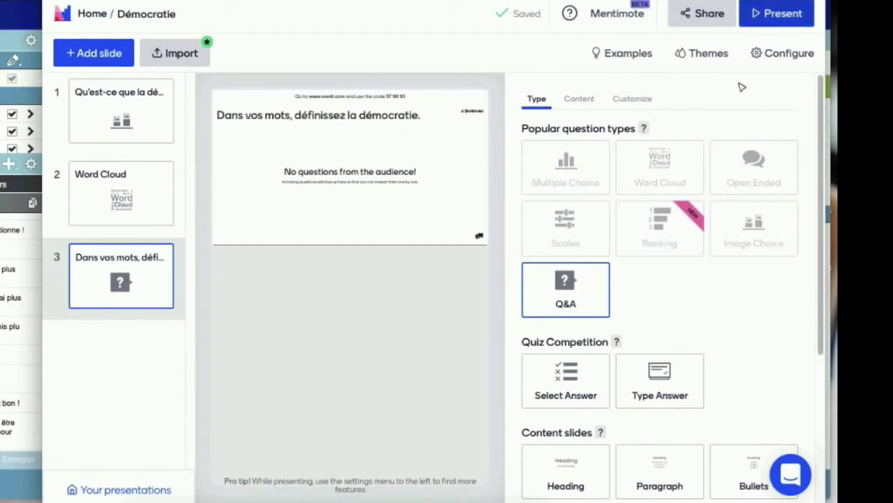
Step: Present the slideshow, go through all three slides from the Q&A slide back round to it, and exit to the editor
click(780, 15)
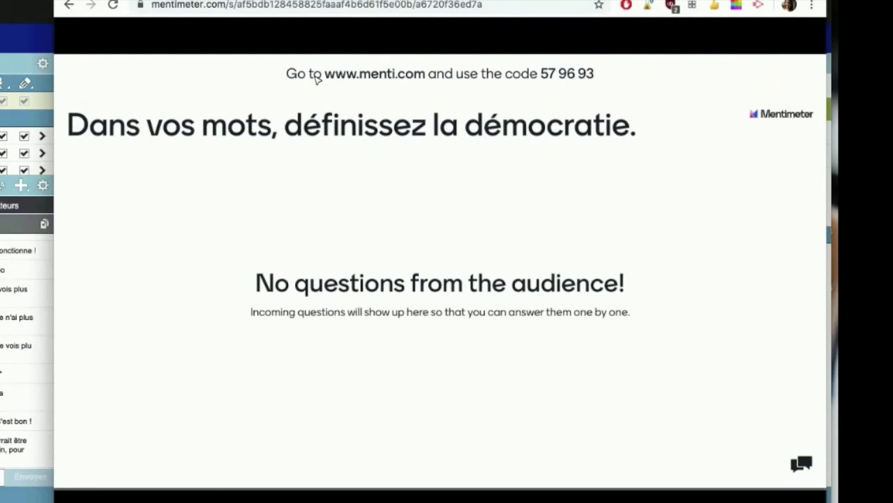
key(Right)
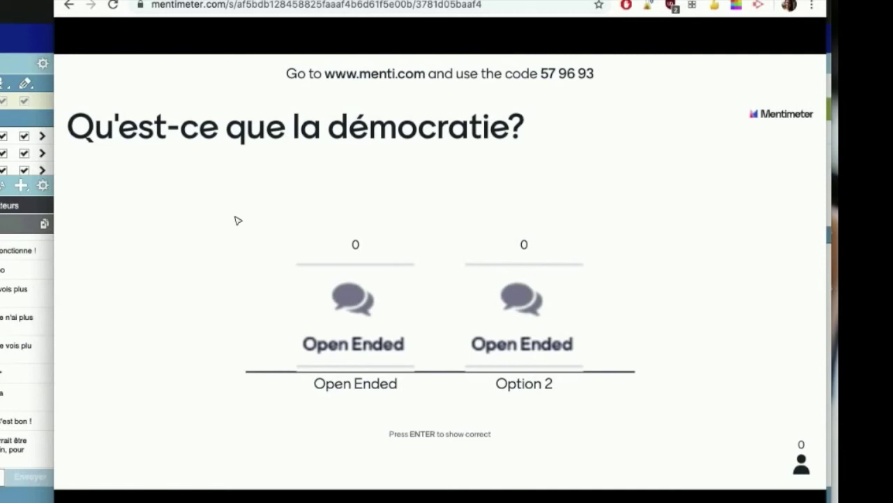
key(Right)
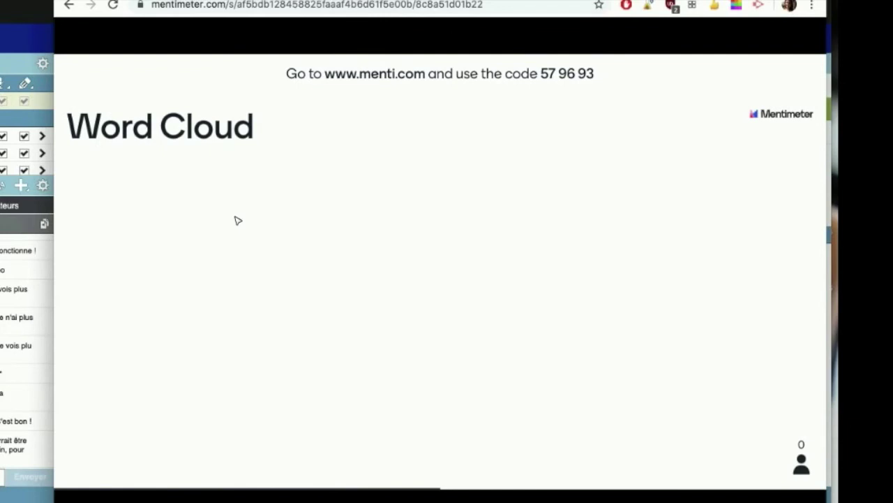
key(Right)
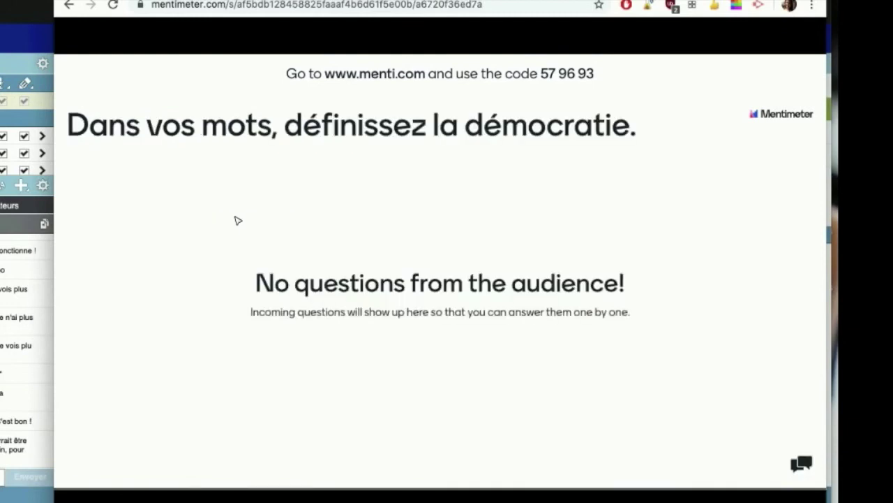
key(Escape)
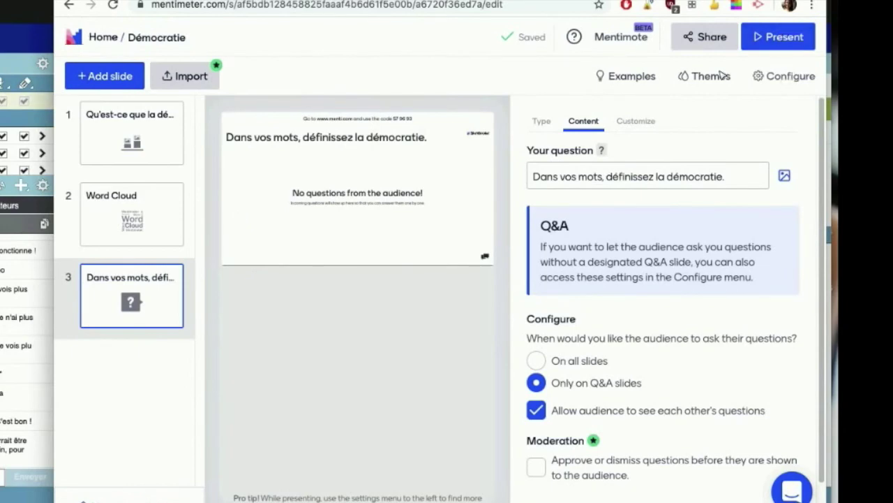
Step: Leave the "Démocratie" presentation for the presentations list and open the existing presentation "Concept de démocratie"
click(706, 37)
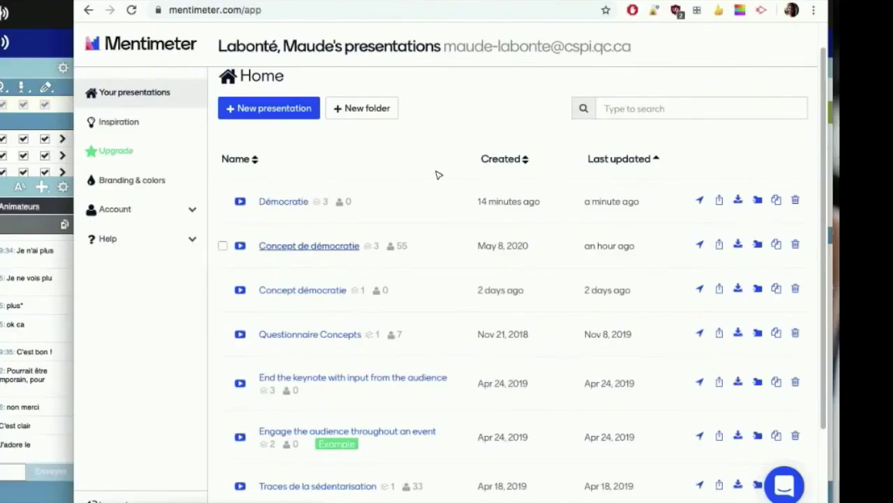
click(312, 246)
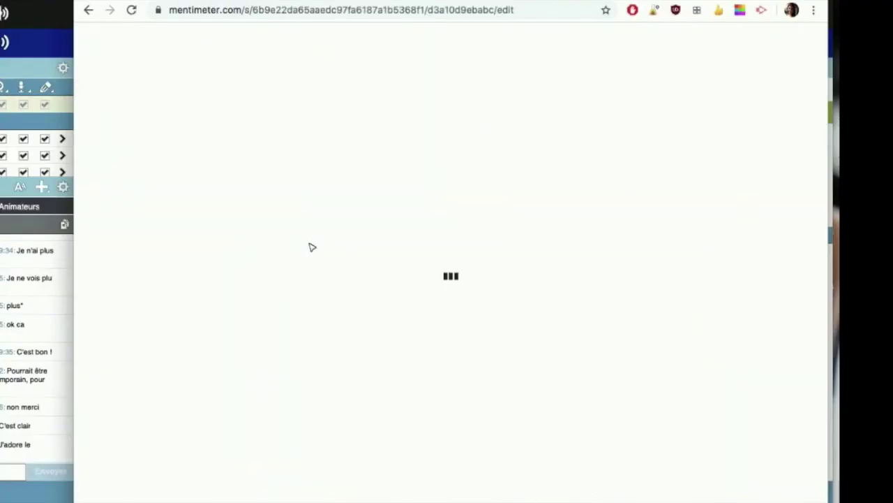